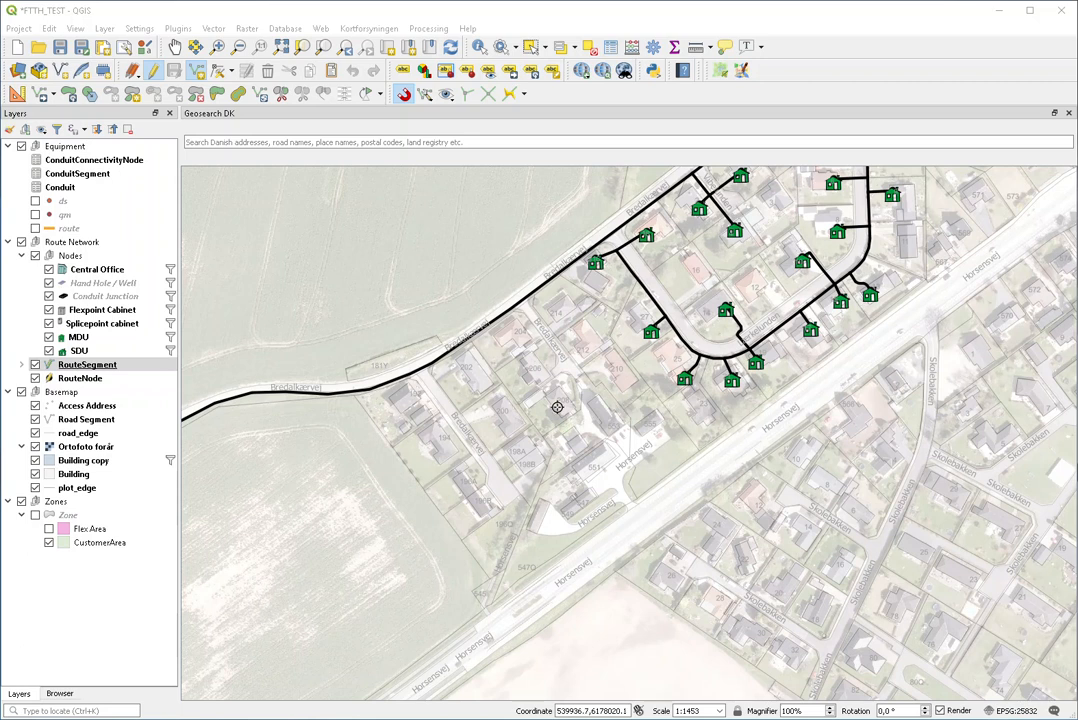
scroll(557, 407, up, 1)
scroll(557, 407, down, 1)
scroll(508, 438, up, 1)
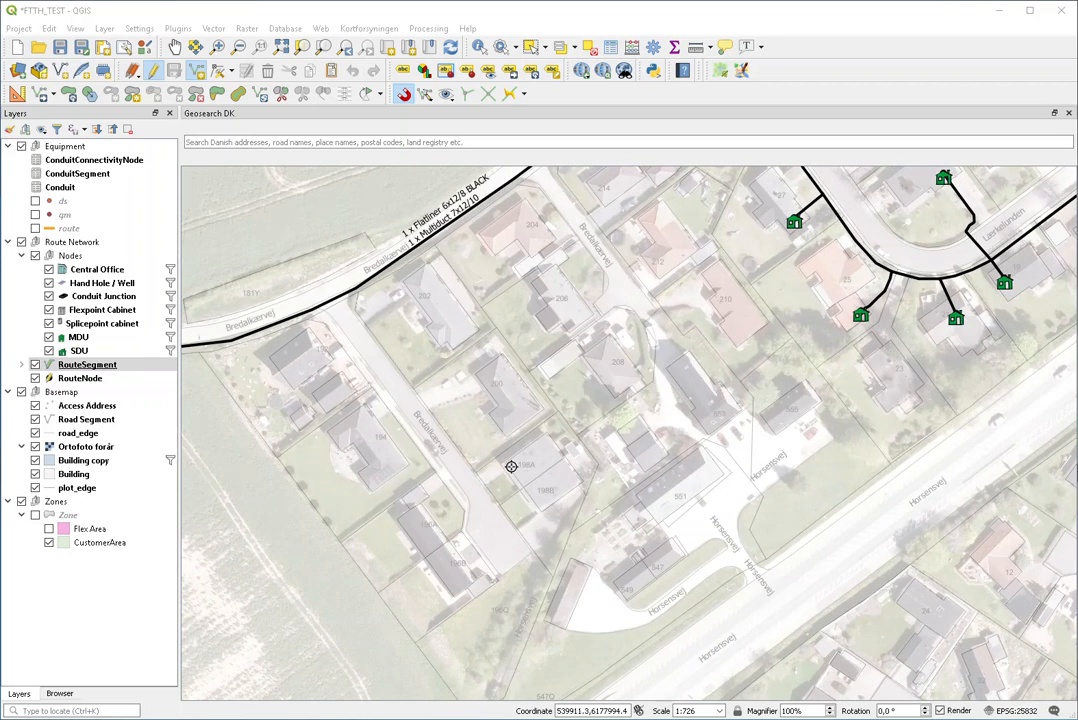
scroll(502, 461, down, 1)
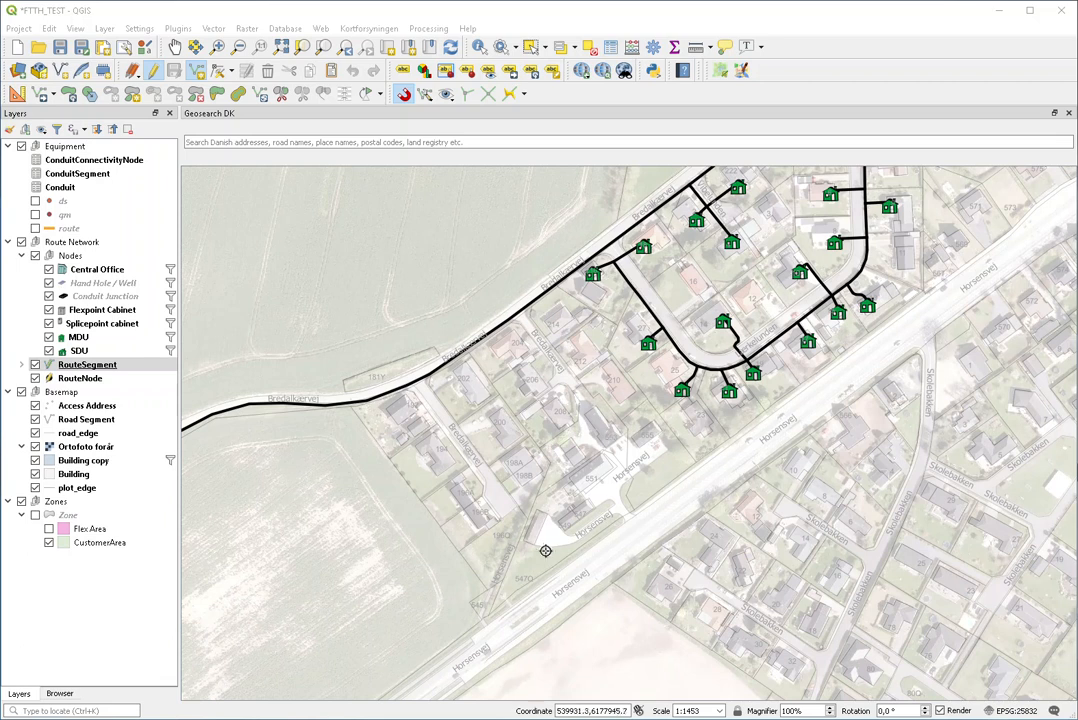
scroll(437, 450, up, 1)
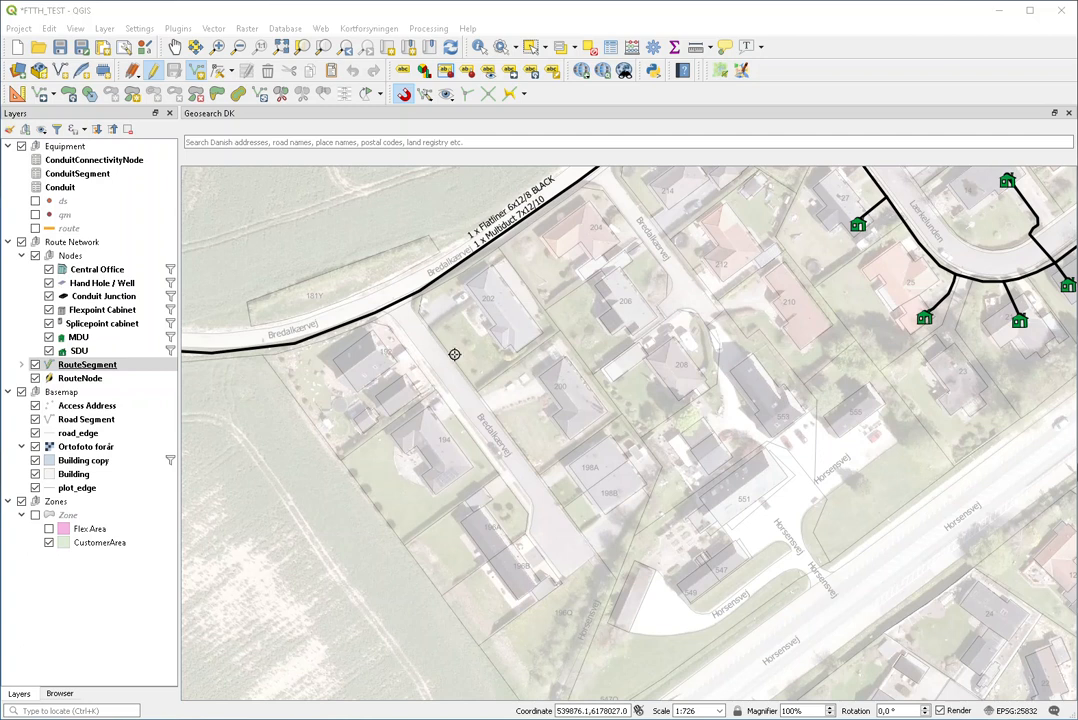
Step: Draw a route line from the trunk junction along the road edge to the western branch's end
click(414, 315)
click(445, 350)
click(494, 418)
click(525, 457)
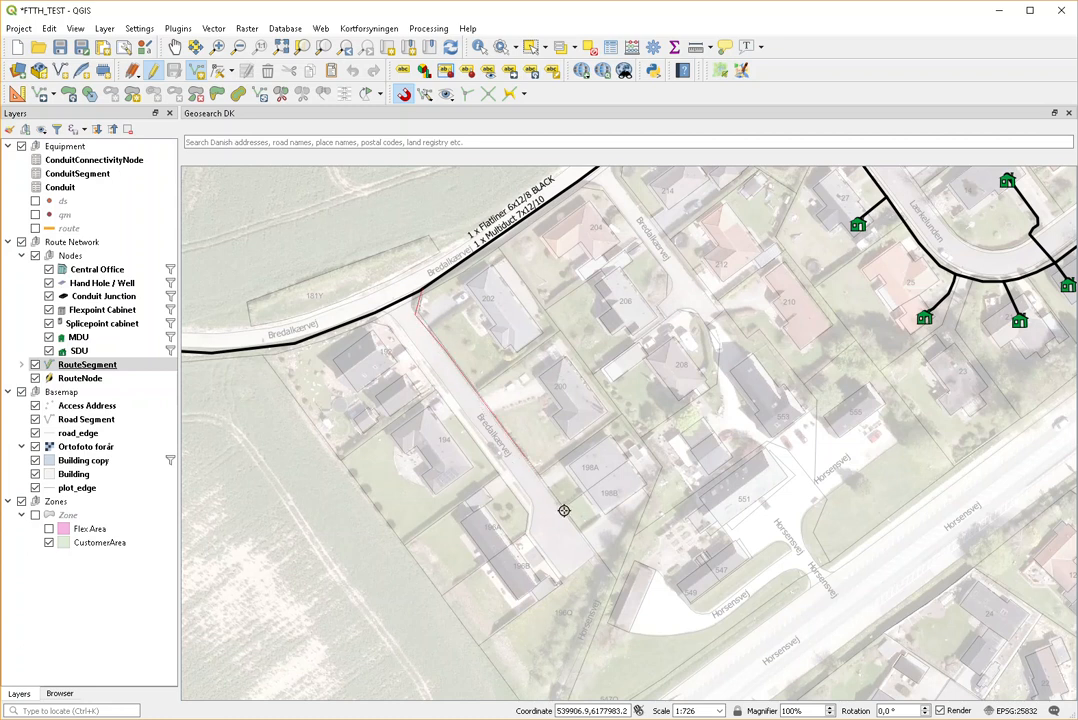
click(568, 516)
click(581, 535)
right_click(581, 535)
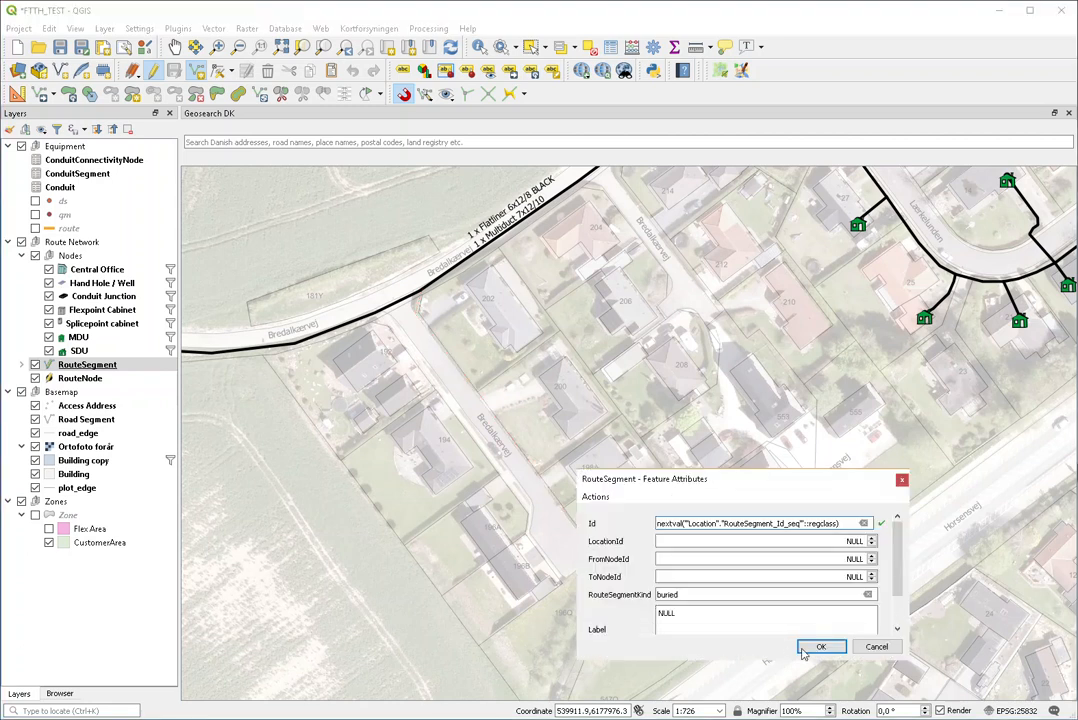
key(Return)
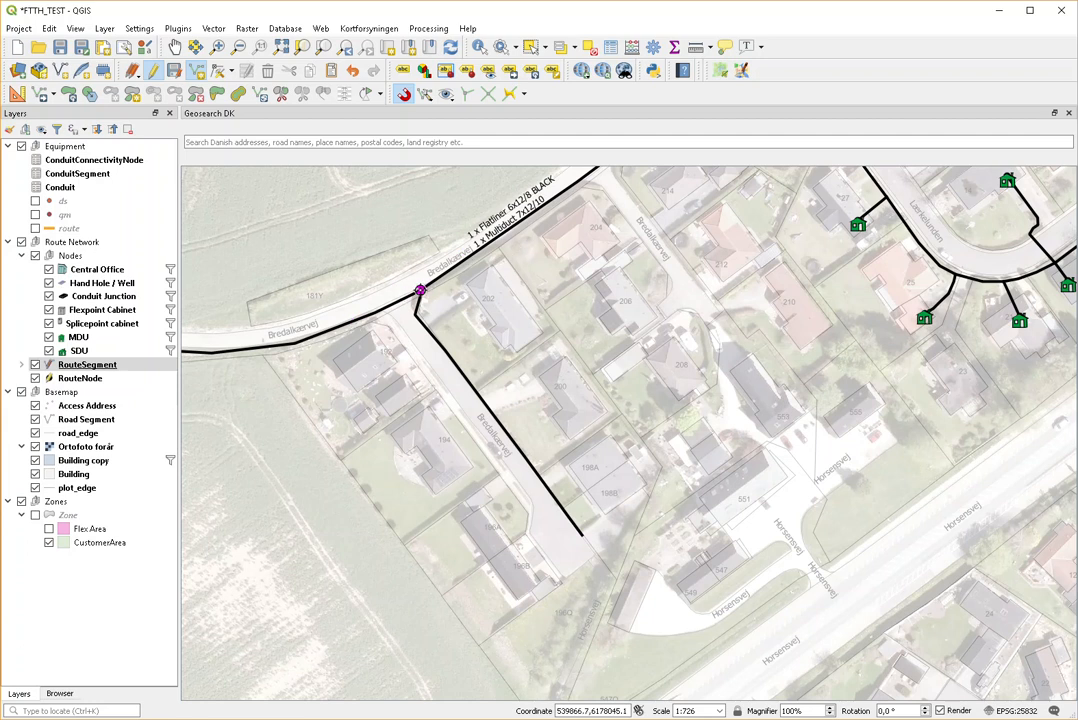
click(80, 378)
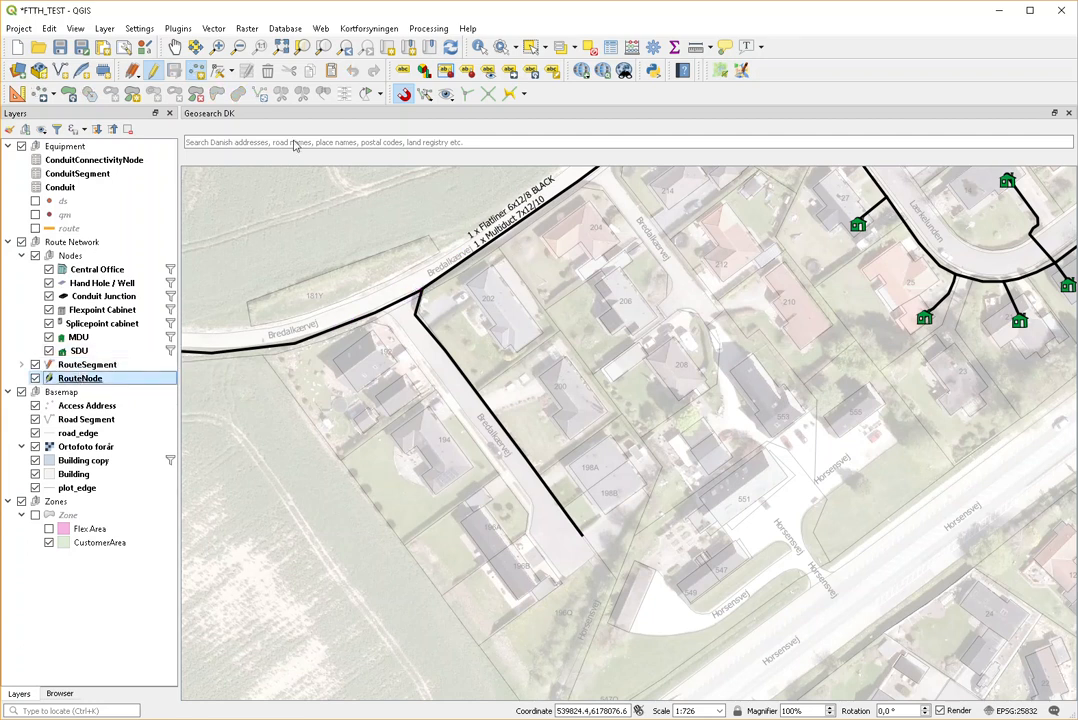
Step: Place an SDU route node at the far end of the new branch line
click(197, 72)
click(570, 520)
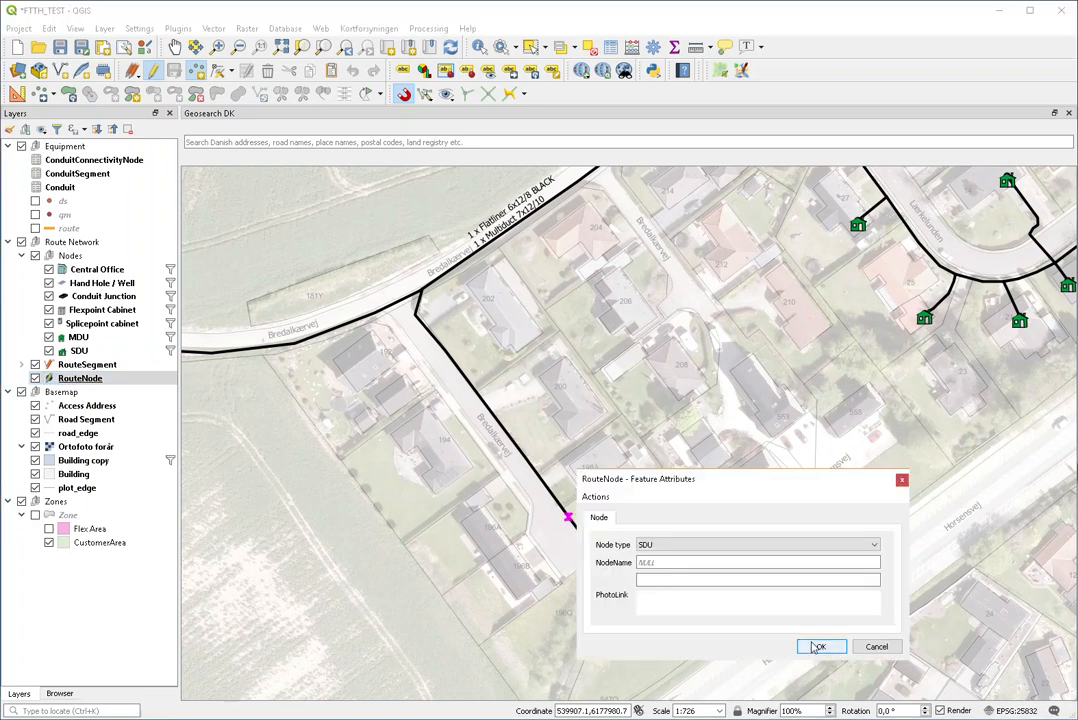
click(871, 544)
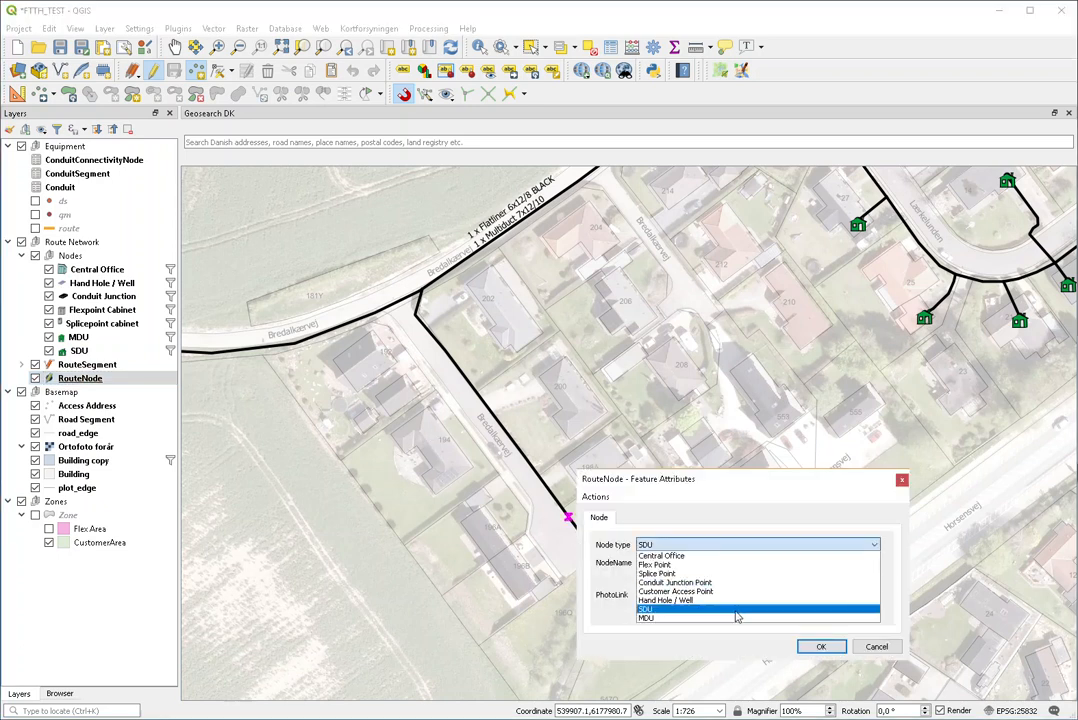
click(737, 609)
click(818, 646)
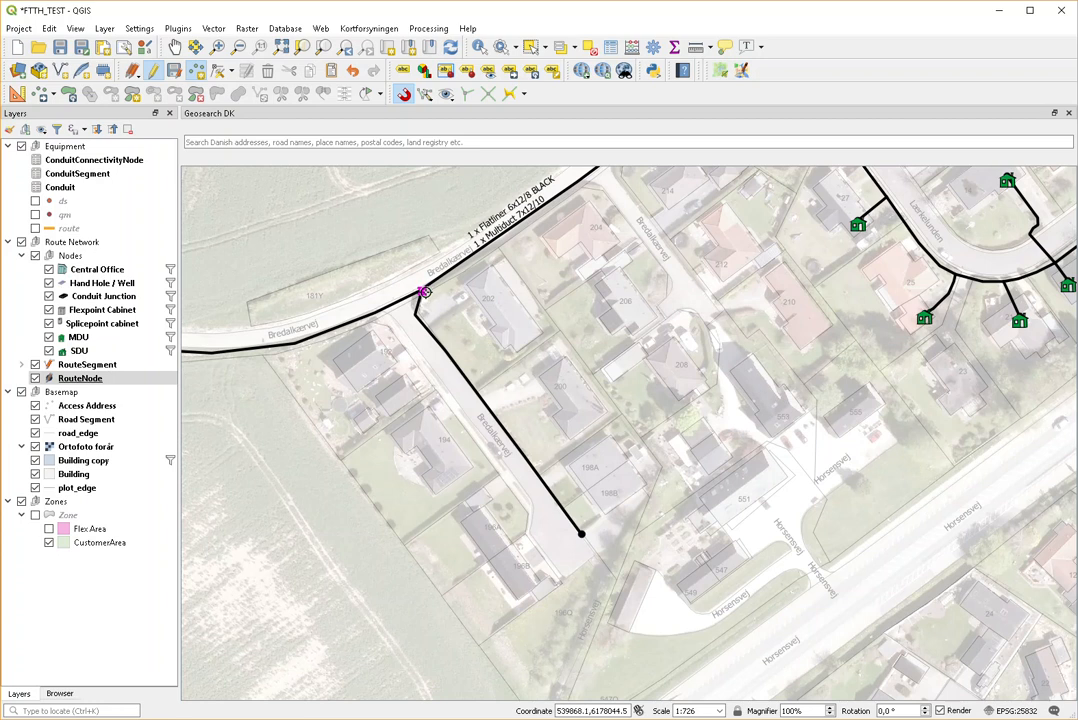
Step: Add a route node where the new branch meets the trunk
click(424, 292)
click(822, 646)
click(72, 366)
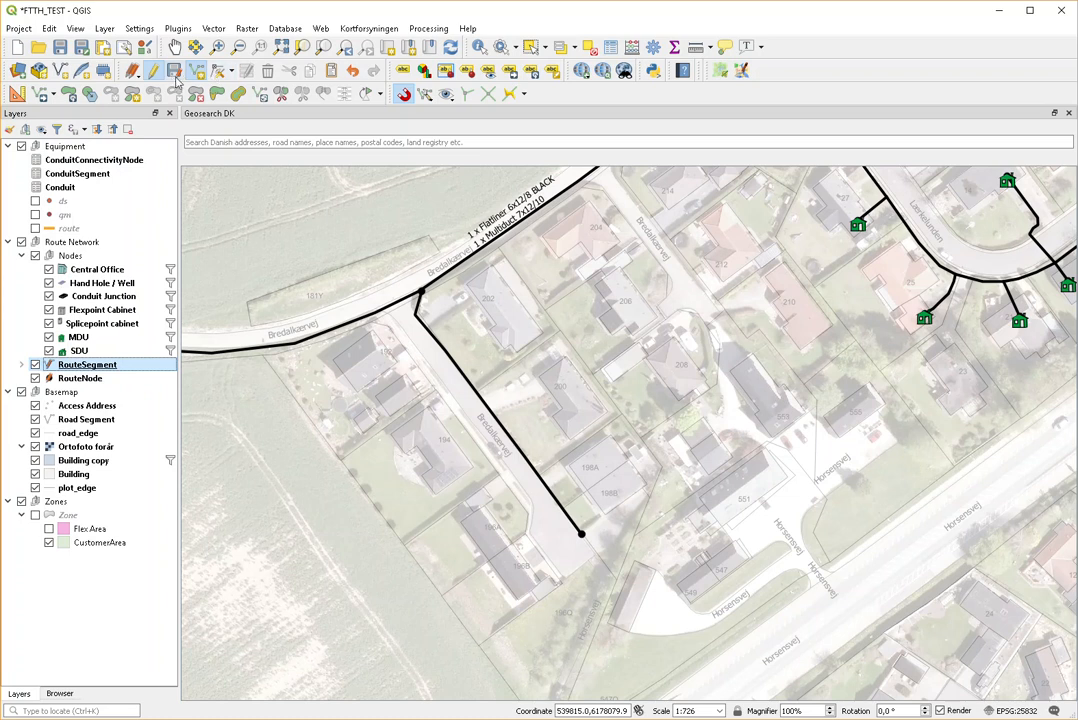
Step: Split the trunk route line at the junction node of the western branch
click(281, 96)
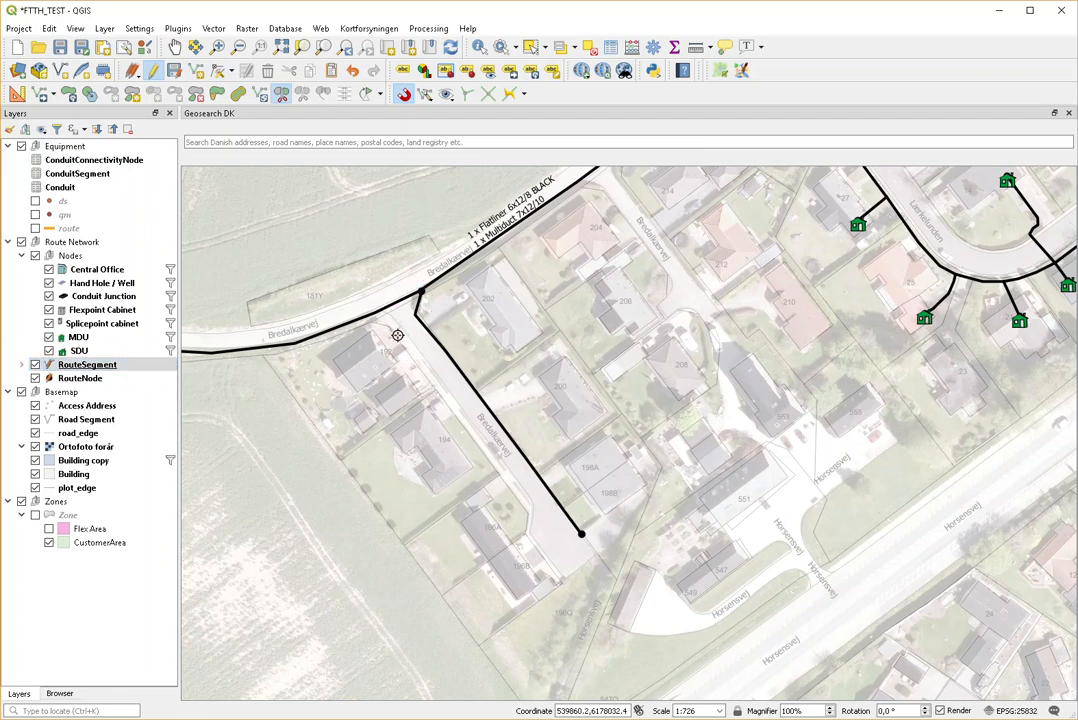
click(424, 288)
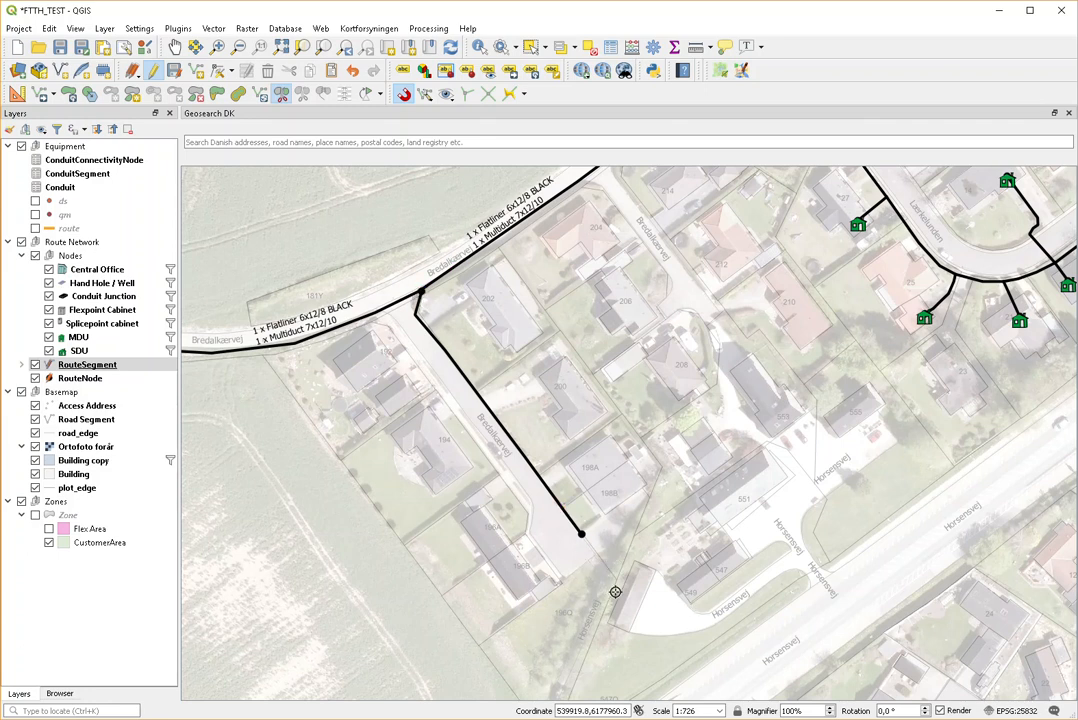
click(100, 364)
click(100, 365)
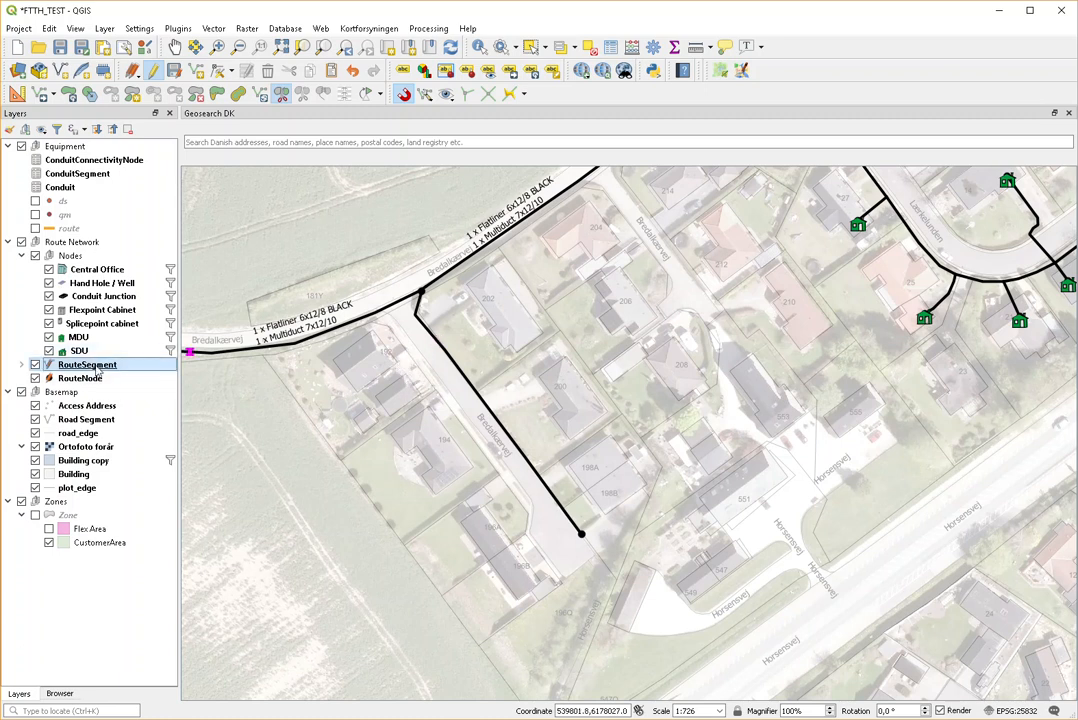
click(196, 70)
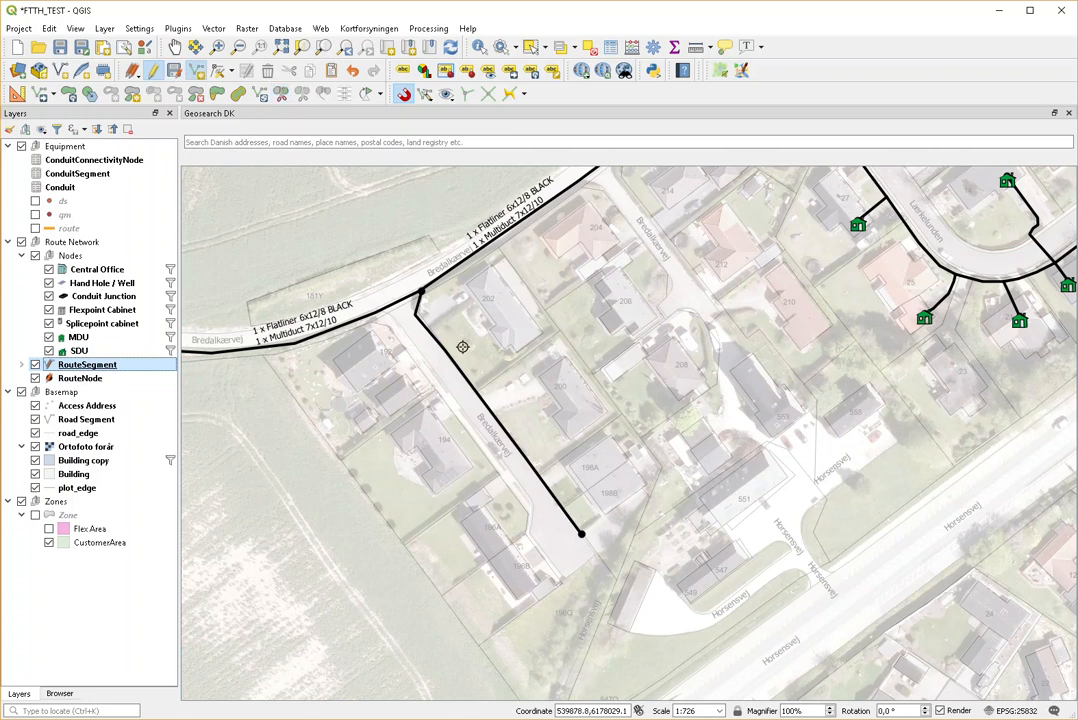
Step: Digitize two house-drop lines off the branch, the second ending at house 200
click(413, 382)
right_click(413, 382)
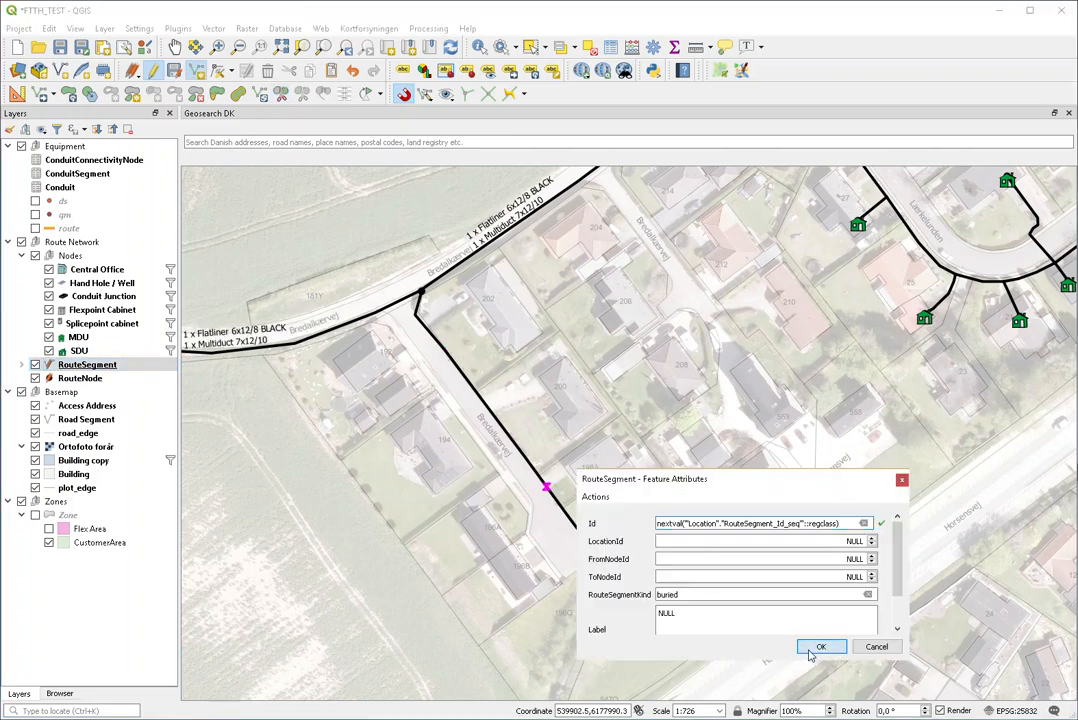
key(Return)
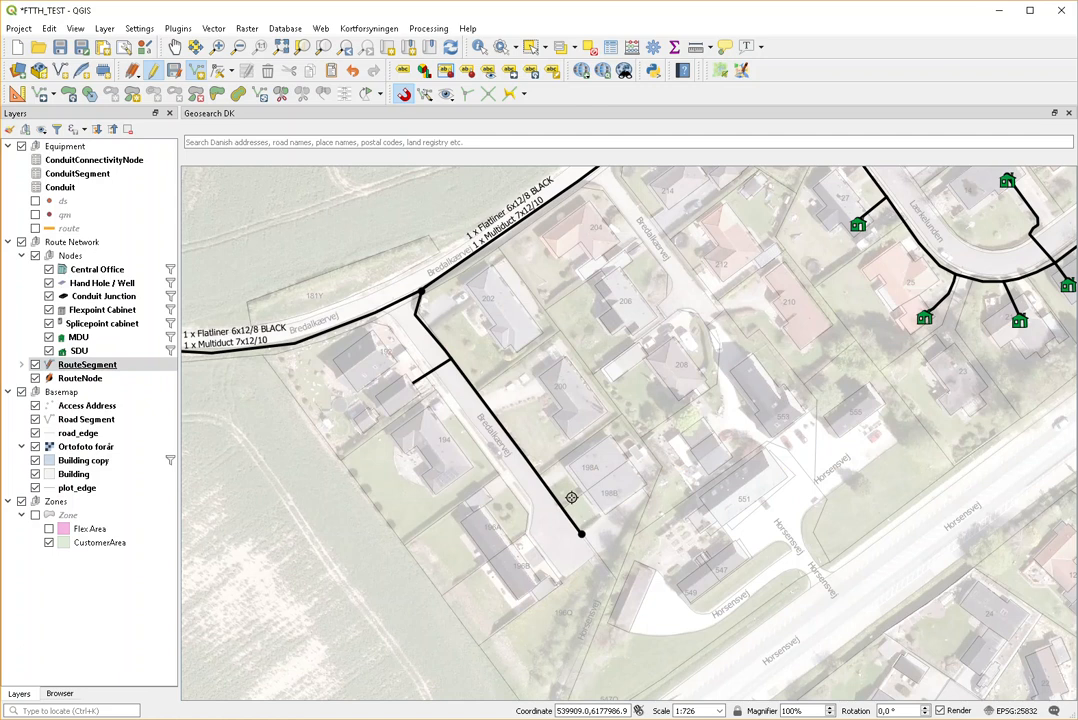
click(565, 397)
right_click(565, 397)
click(820, 645)
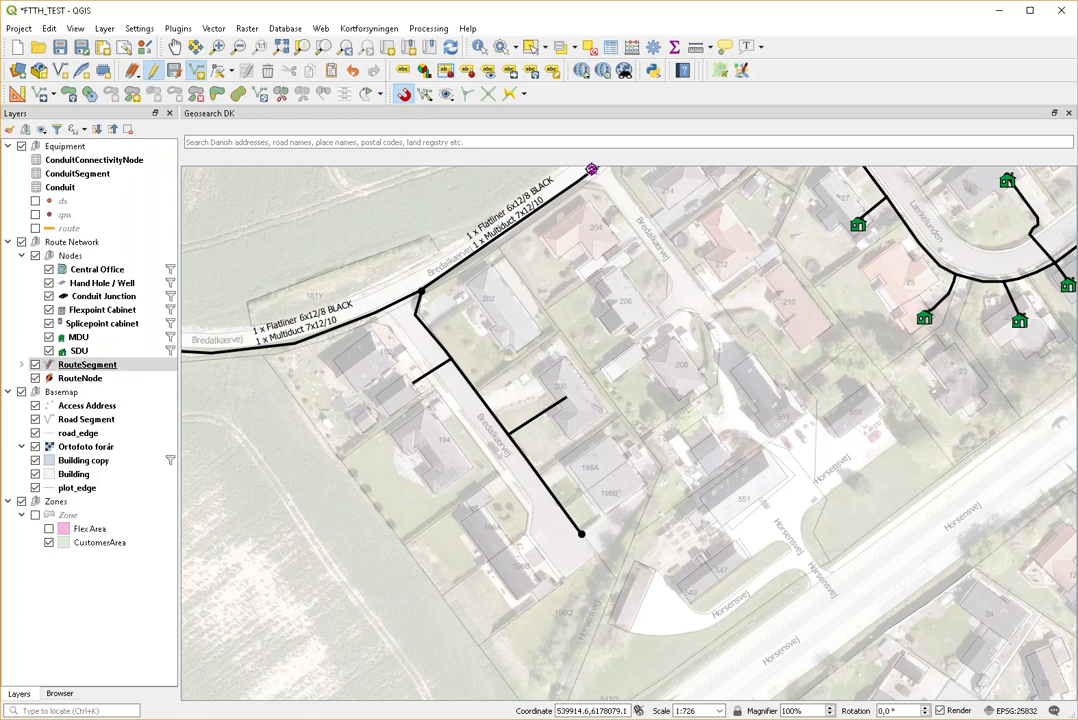
click(594, 175)
click(728, 421)
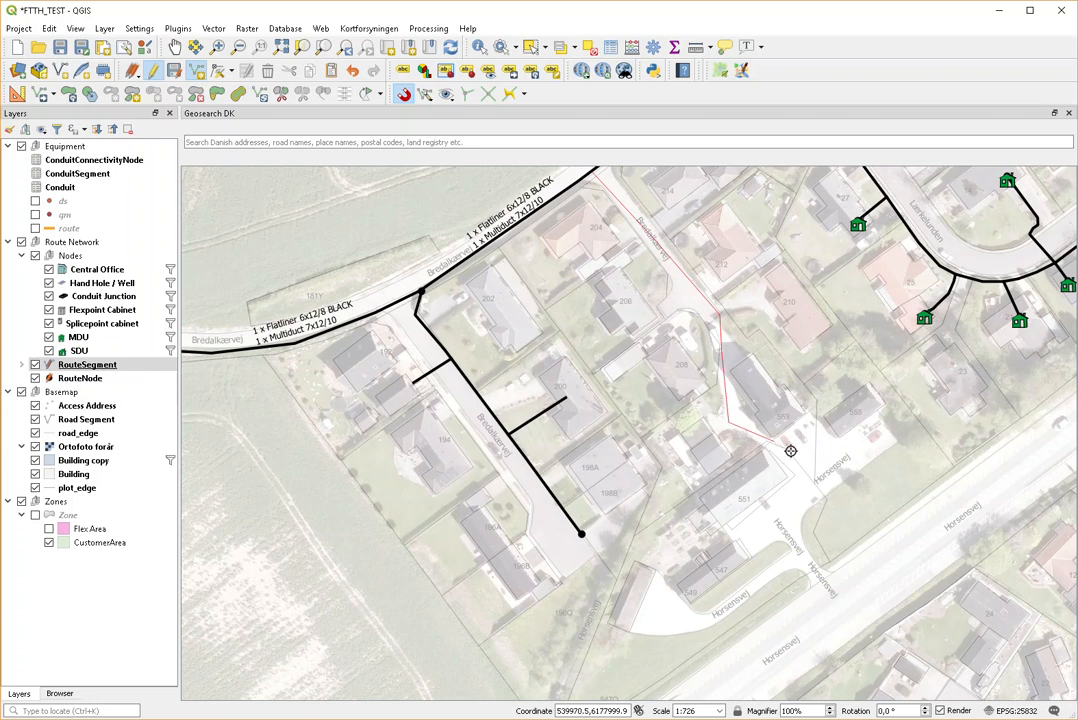
click(807, 490)
click(700, 556)
right_click(701, 557)
key(Return)
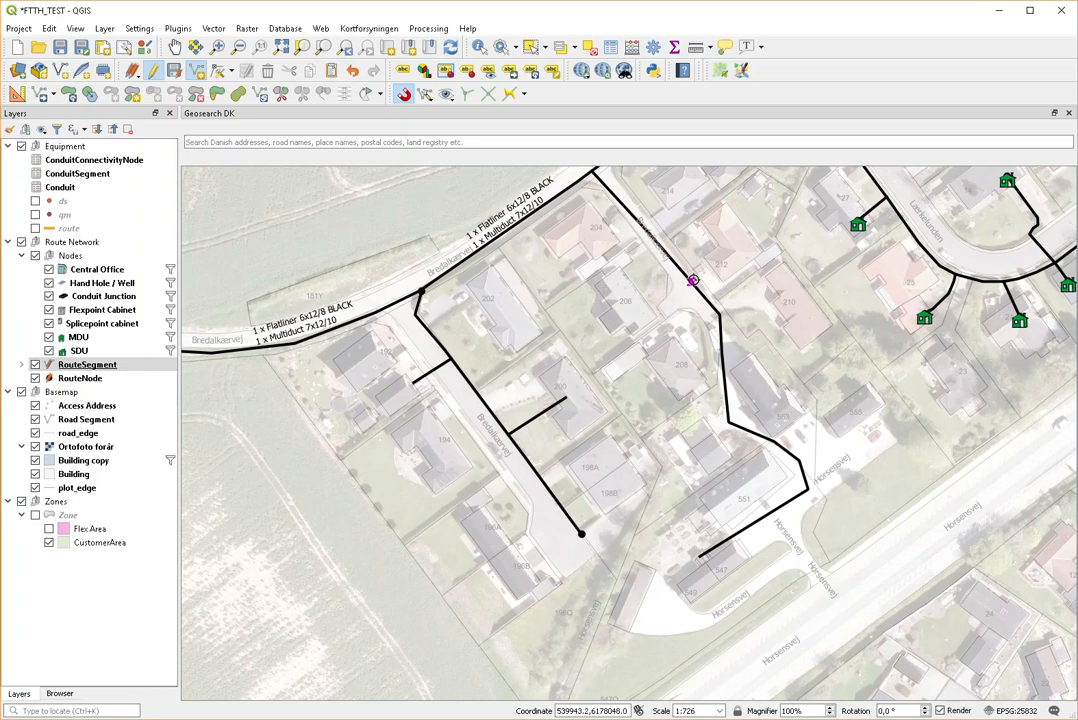
right_click(626, 302)
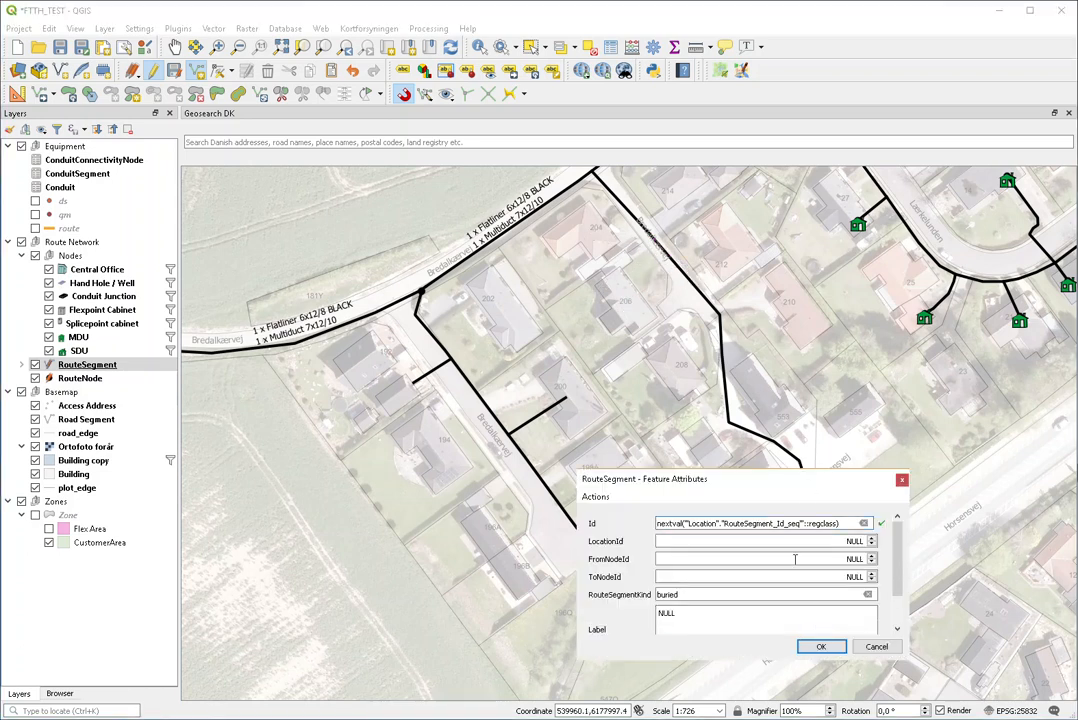
click(820, 646)
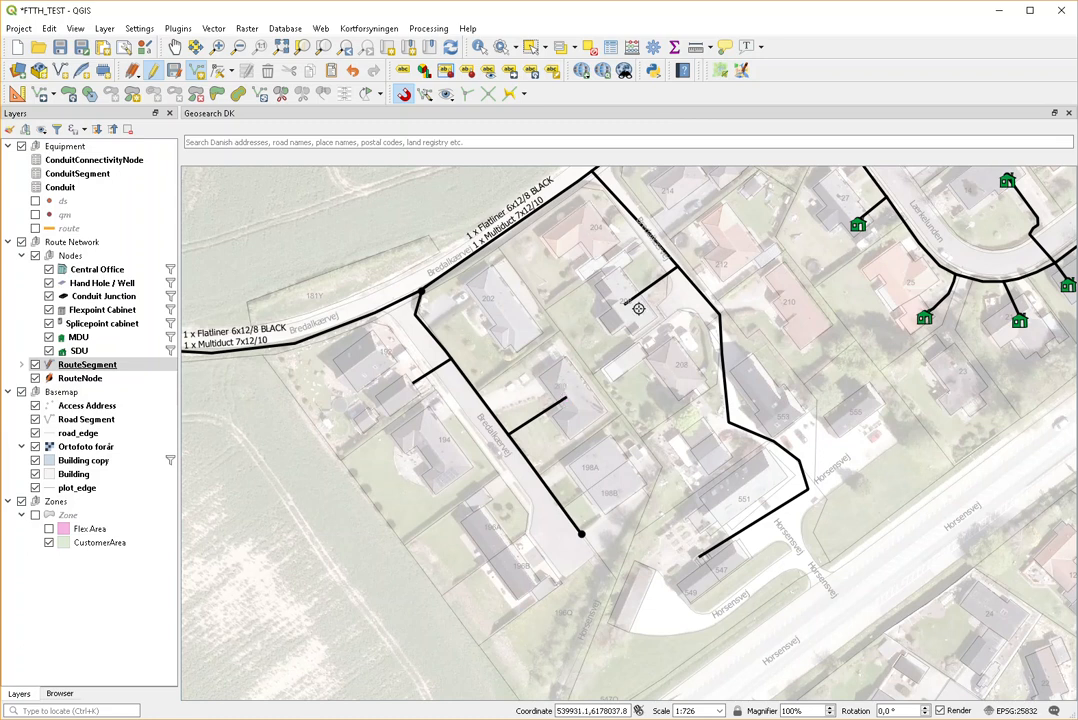
scroll(614, 313, down, 1)
scroll(630, 250, up, 1)
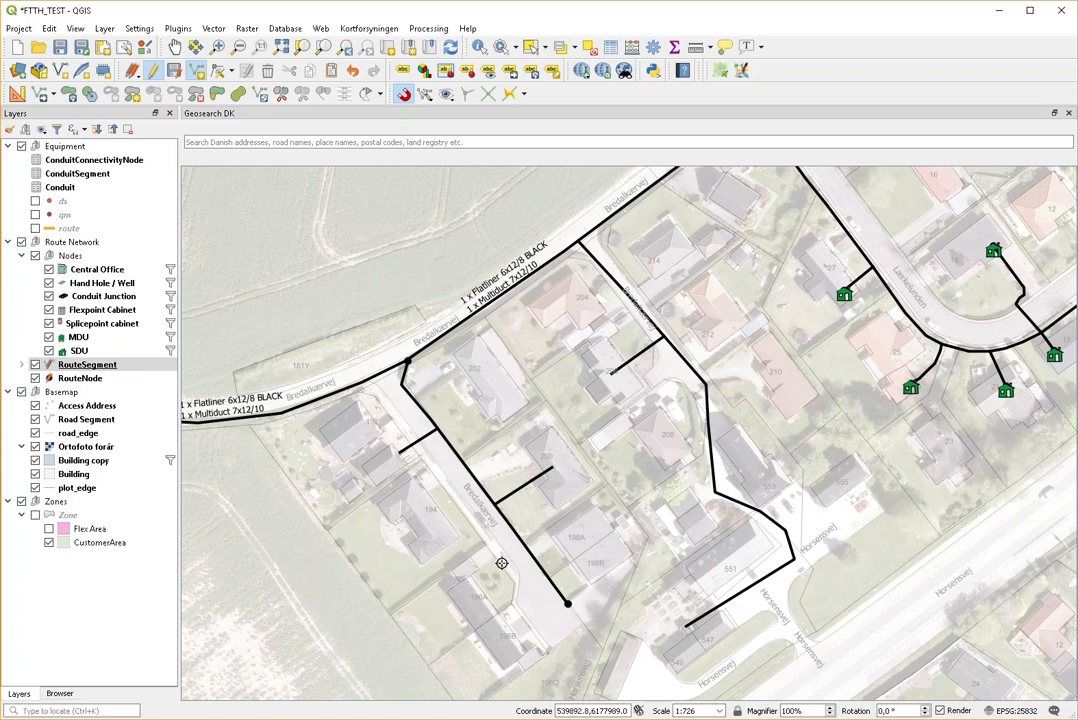
scroll(549, 676, up, 1)
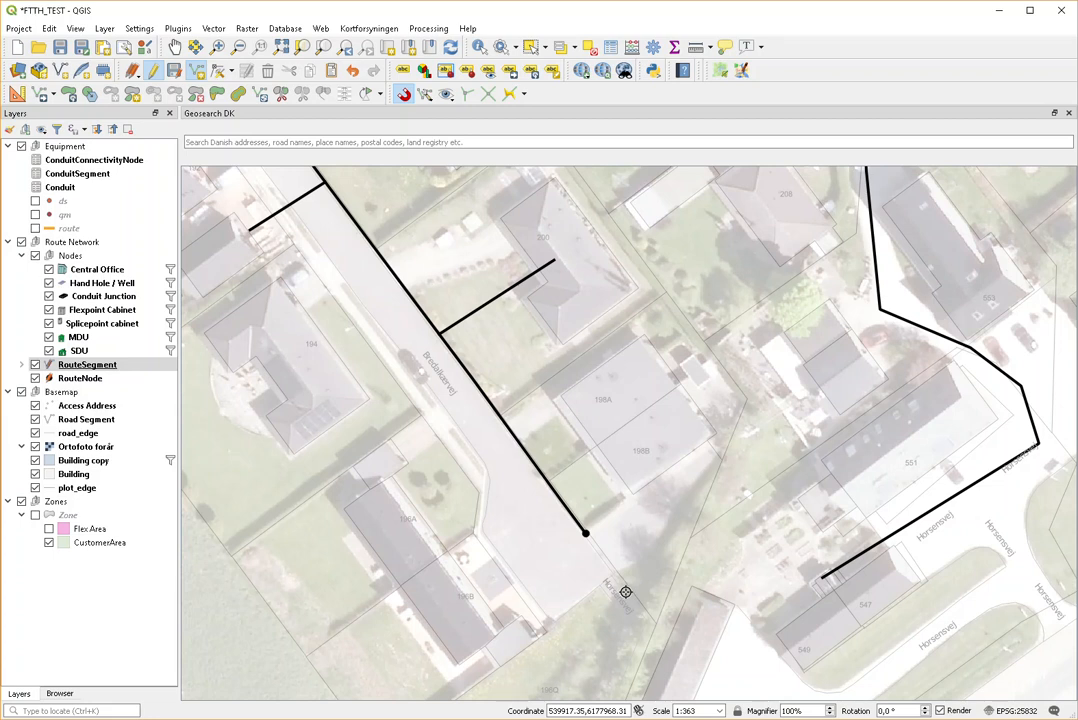
scroll(625, 592, down, 3)
scroll(623, 587, up, 3)
scroll(585, 532, down, 3)
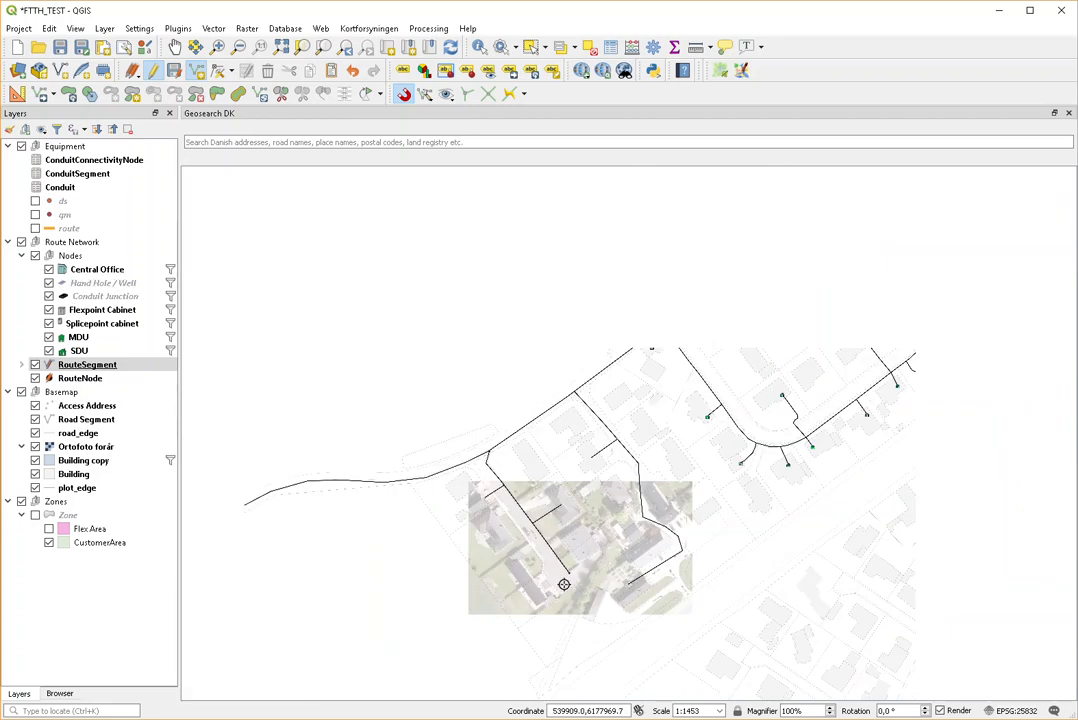
scroll(486, 517, up, 4)
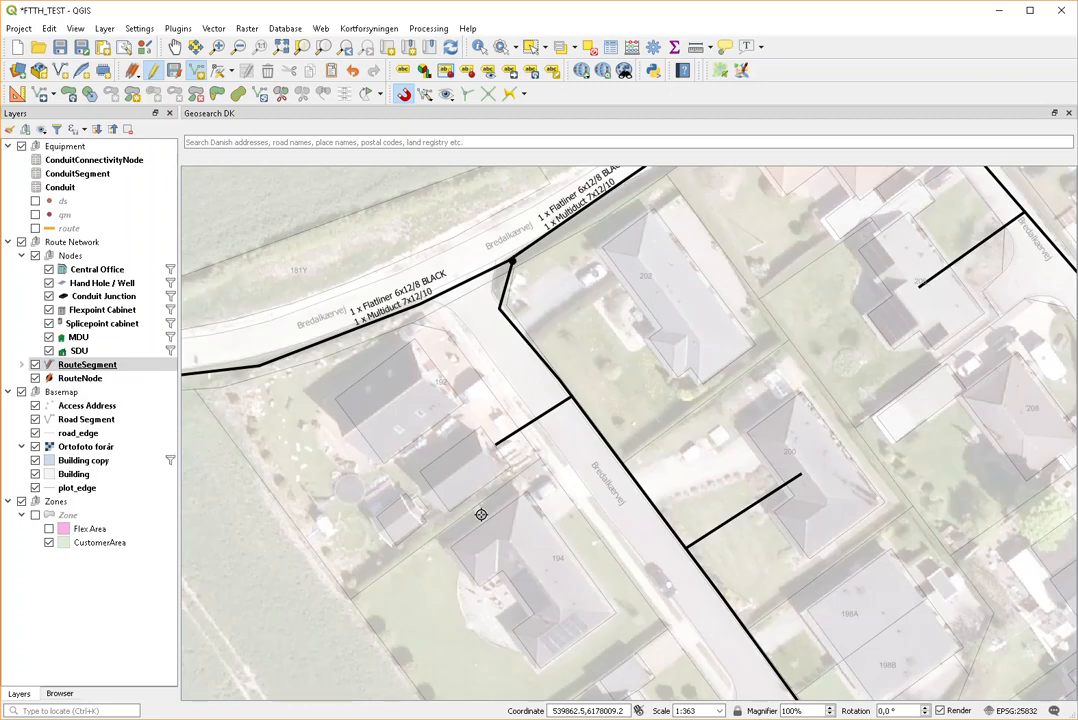
scroll(481, 514, down, 1)
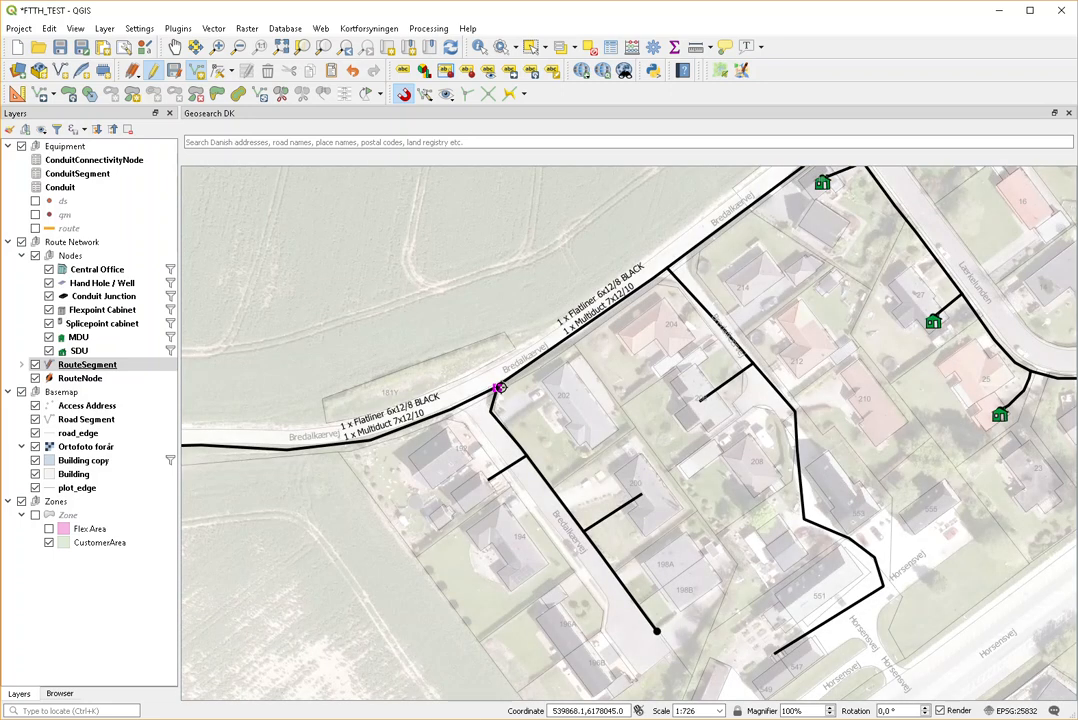
scroll(498, 388, up, 3)
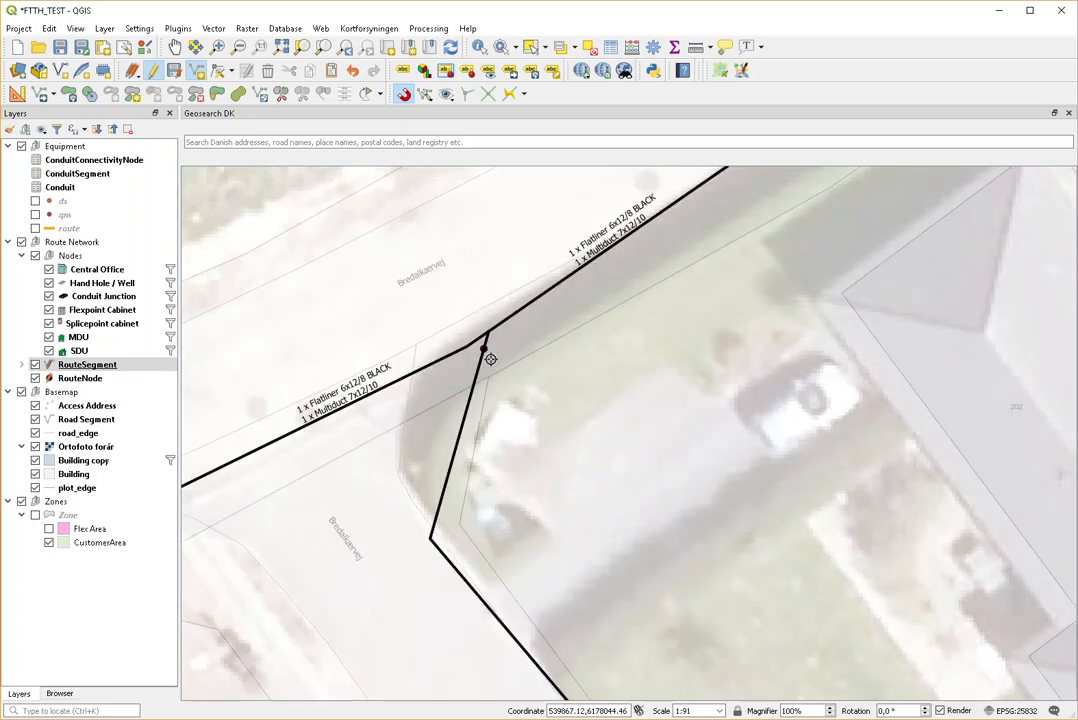
scroll(496, 356, down, 1)
scroll(496, 356, up, 3)
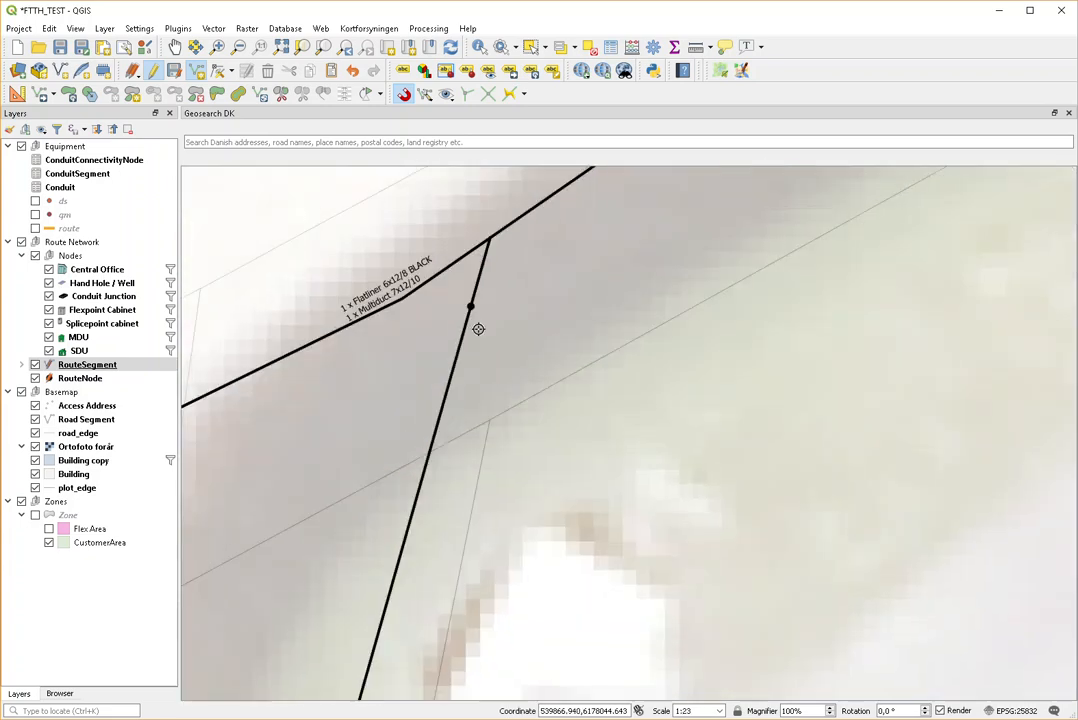
scroll(476, 329, down, 2)
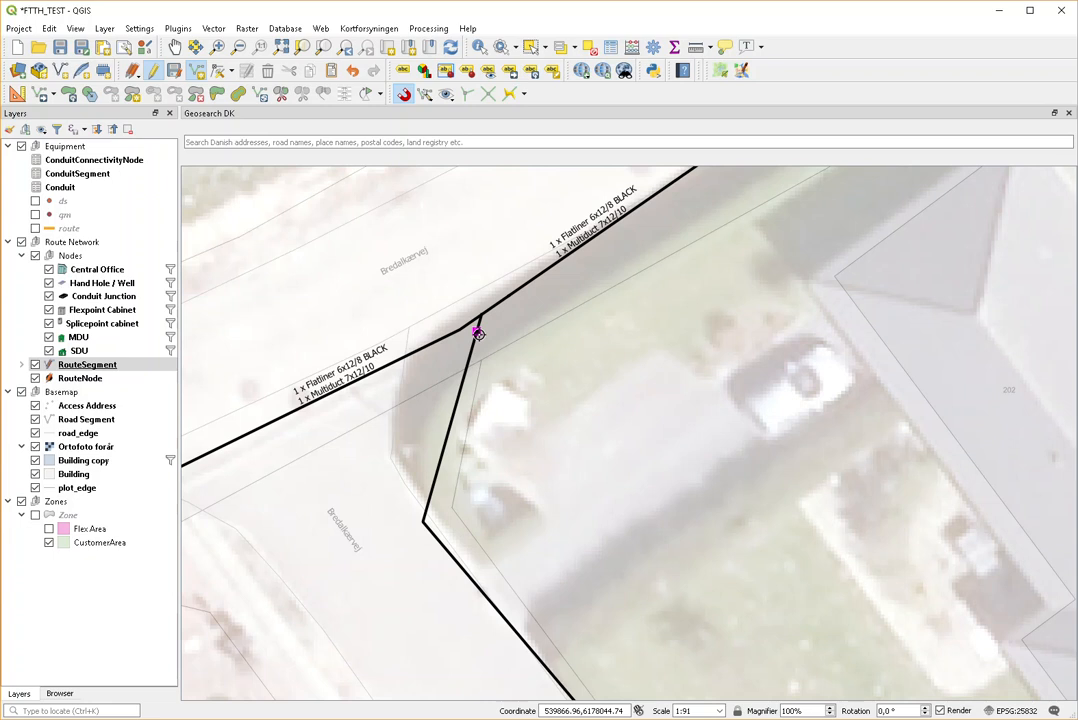
scroll(510, 414, down, 1)
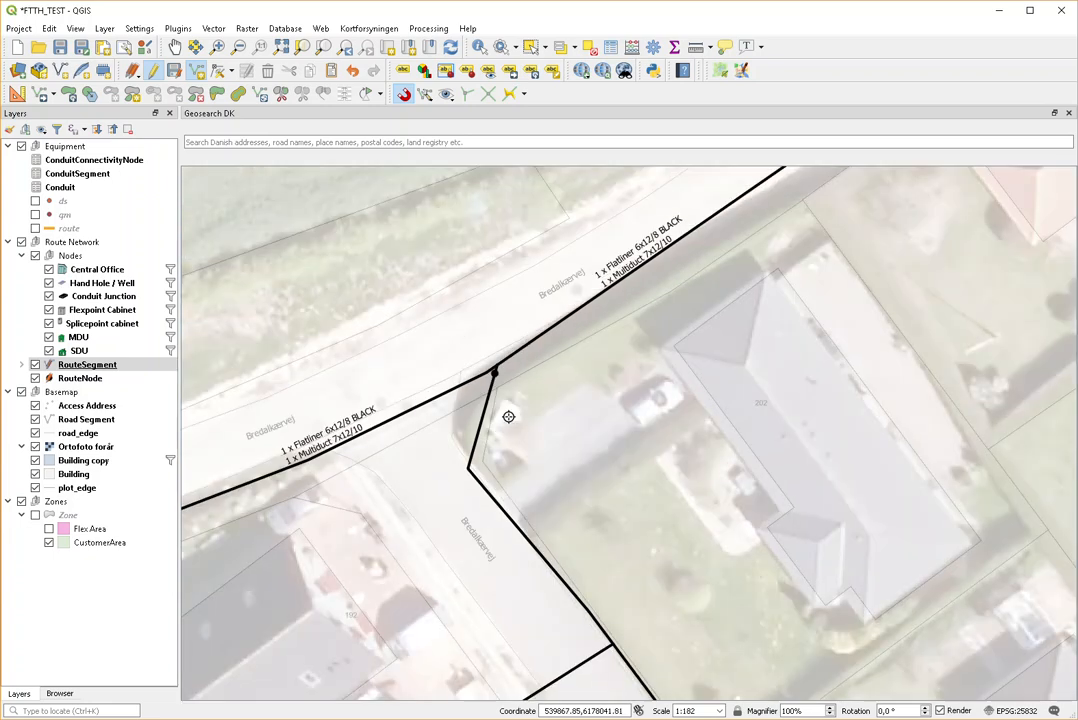
scroll(503, 362, up, 1)
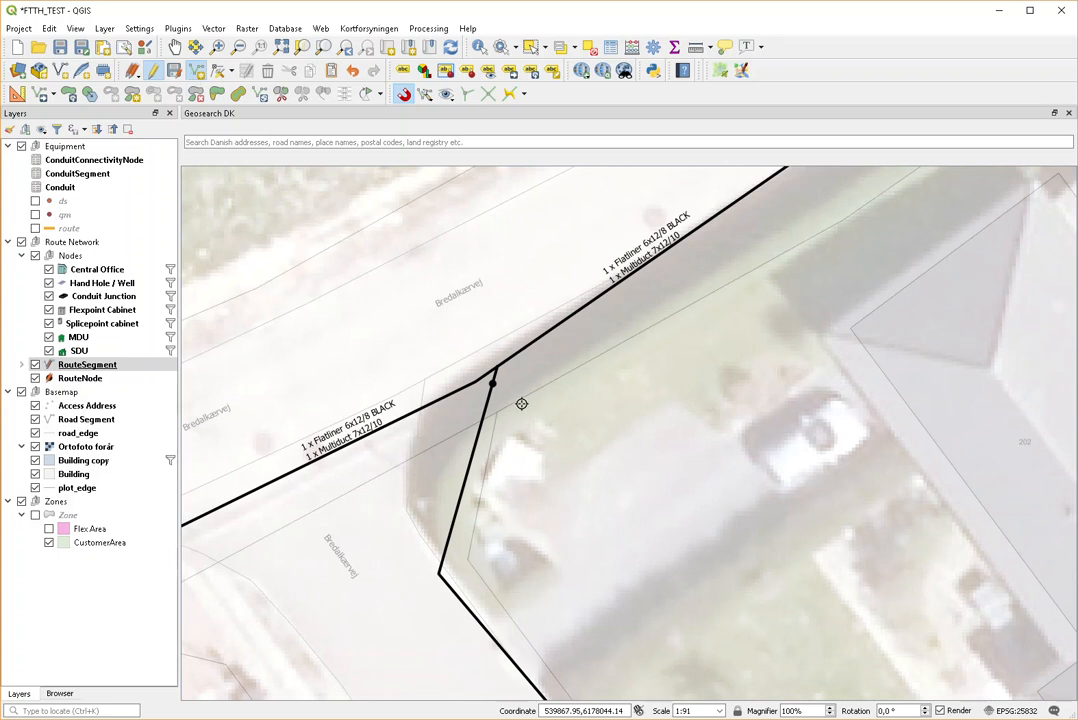
click(217, 70)
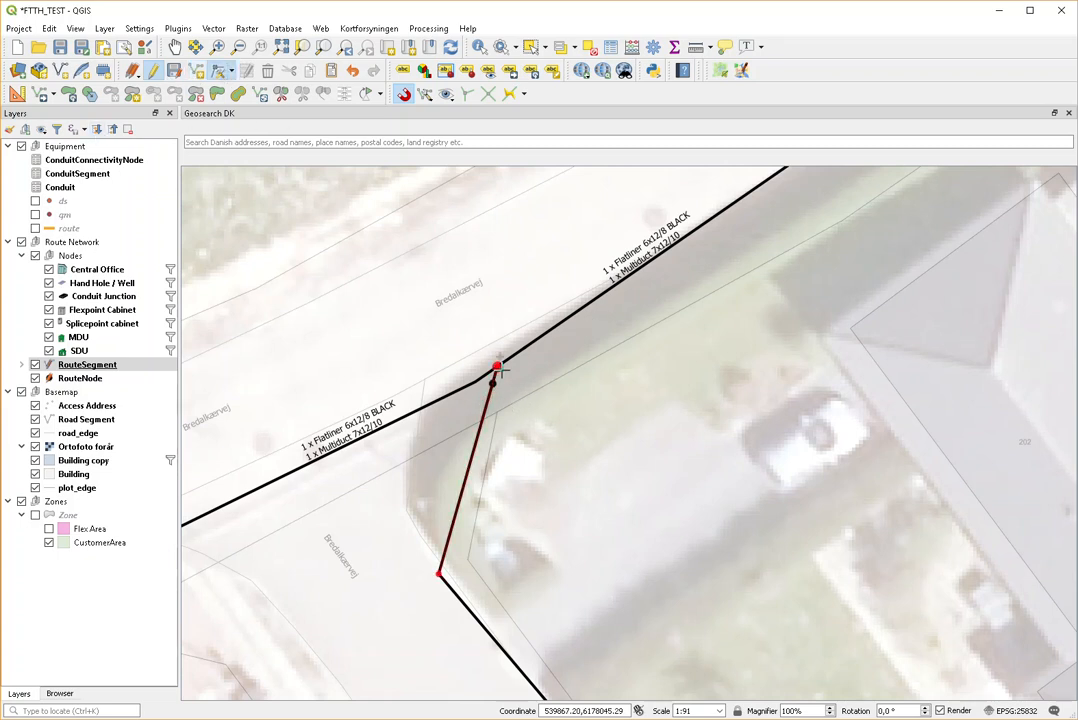
click(69, 380)
click(197, 70)
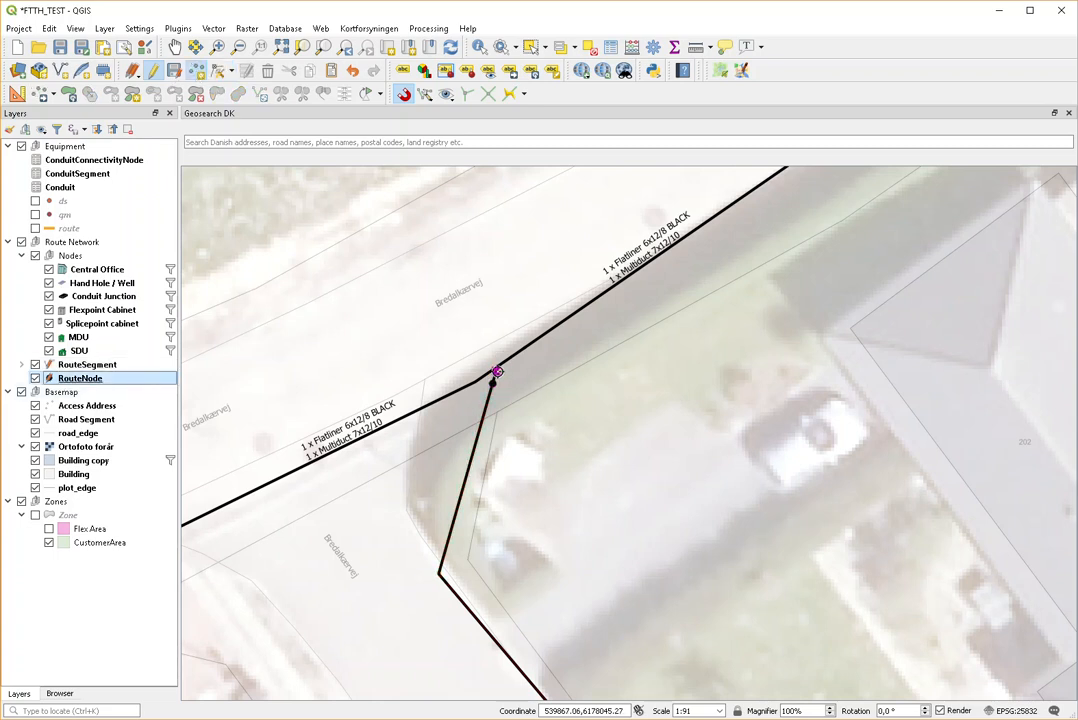
click(495, 368)
click(818, 646)
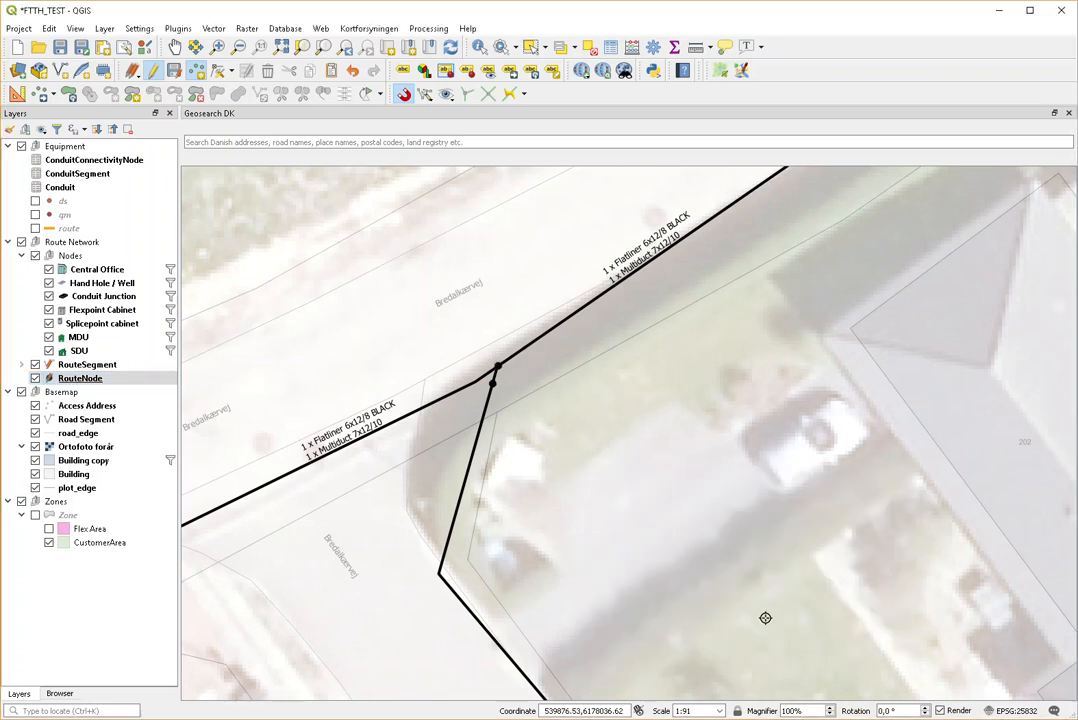
Step: Delete the stray route node just below the junction
click(196, 70)
click(489, 403)
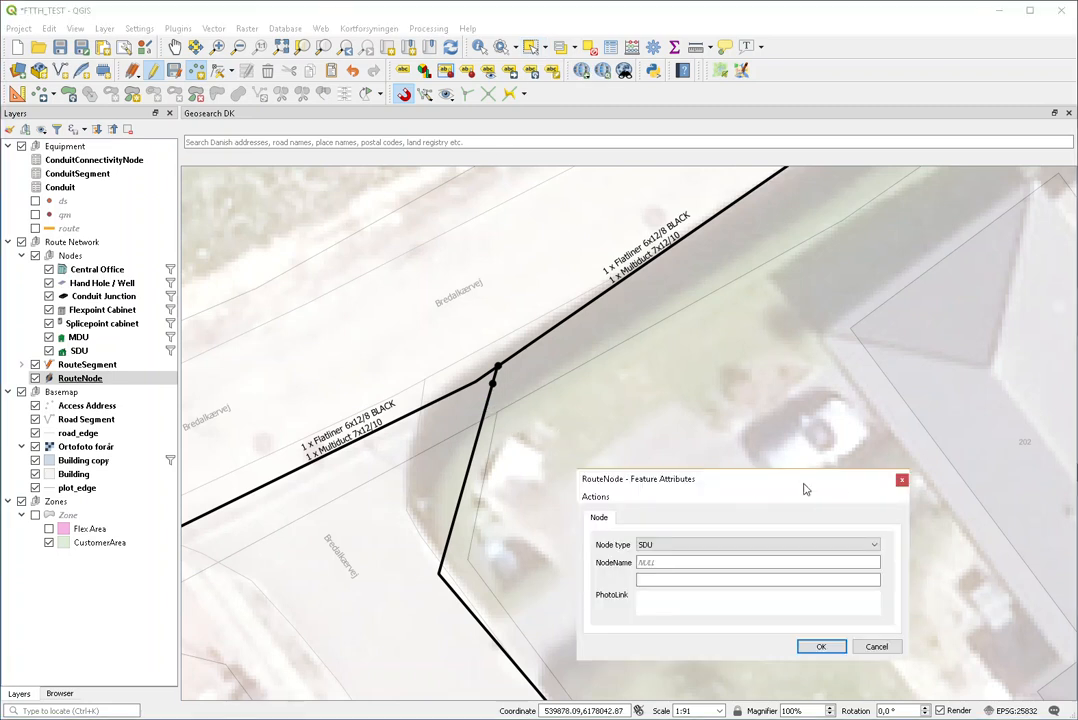
click(902, 480)
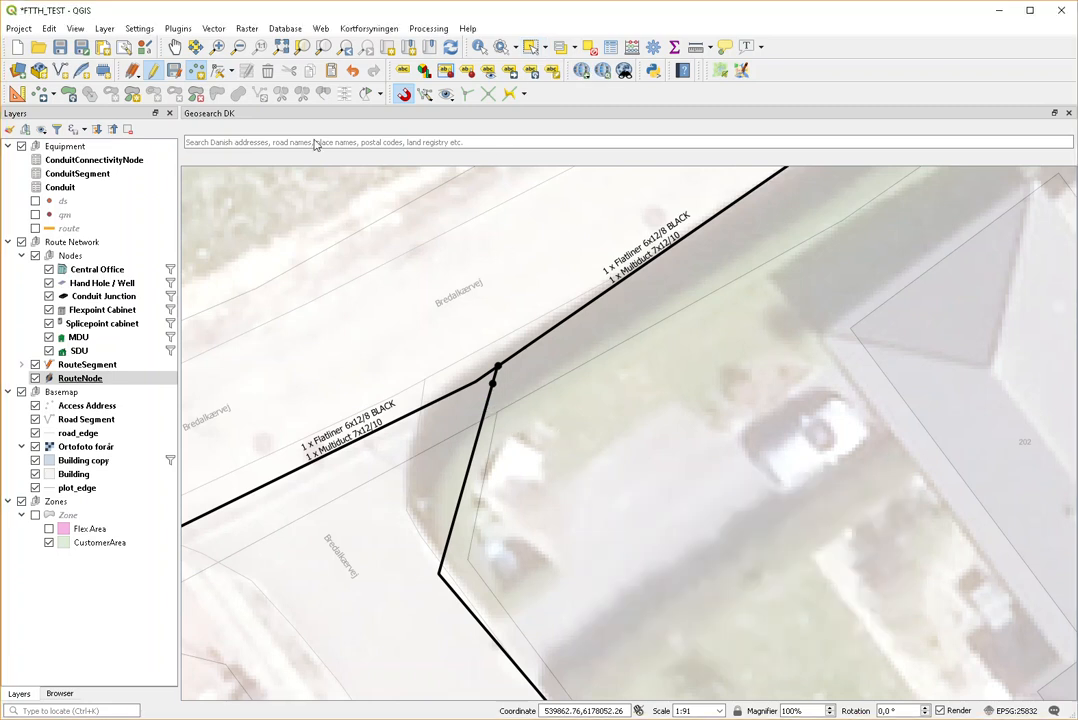
click(533, 47)
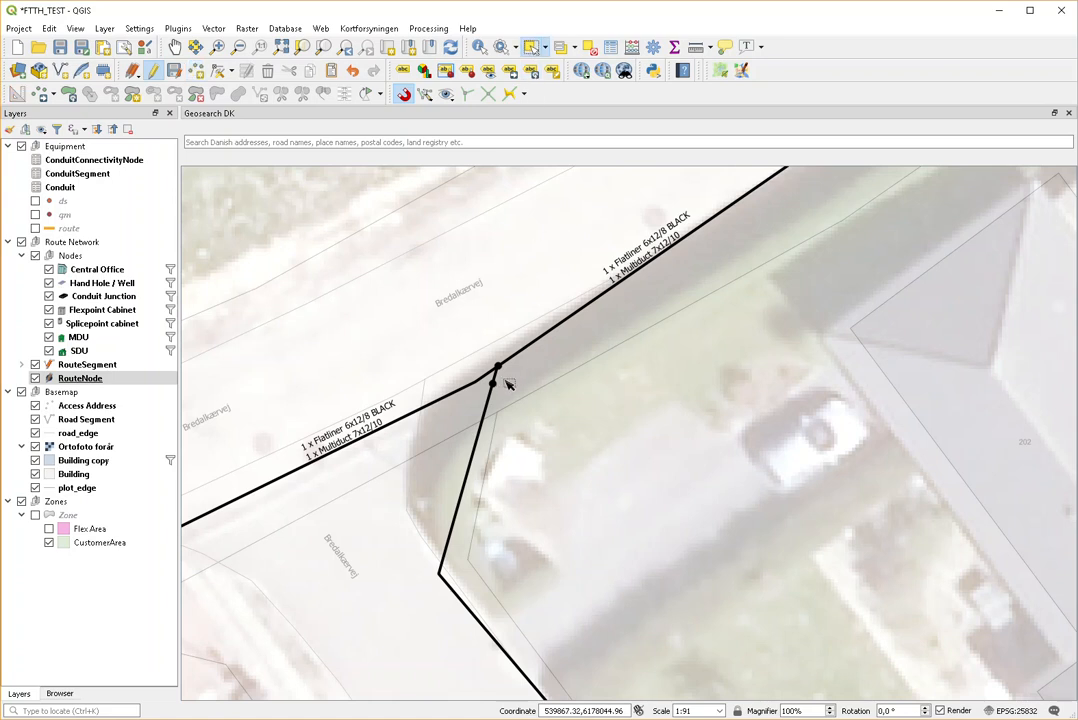
click(474, 391)
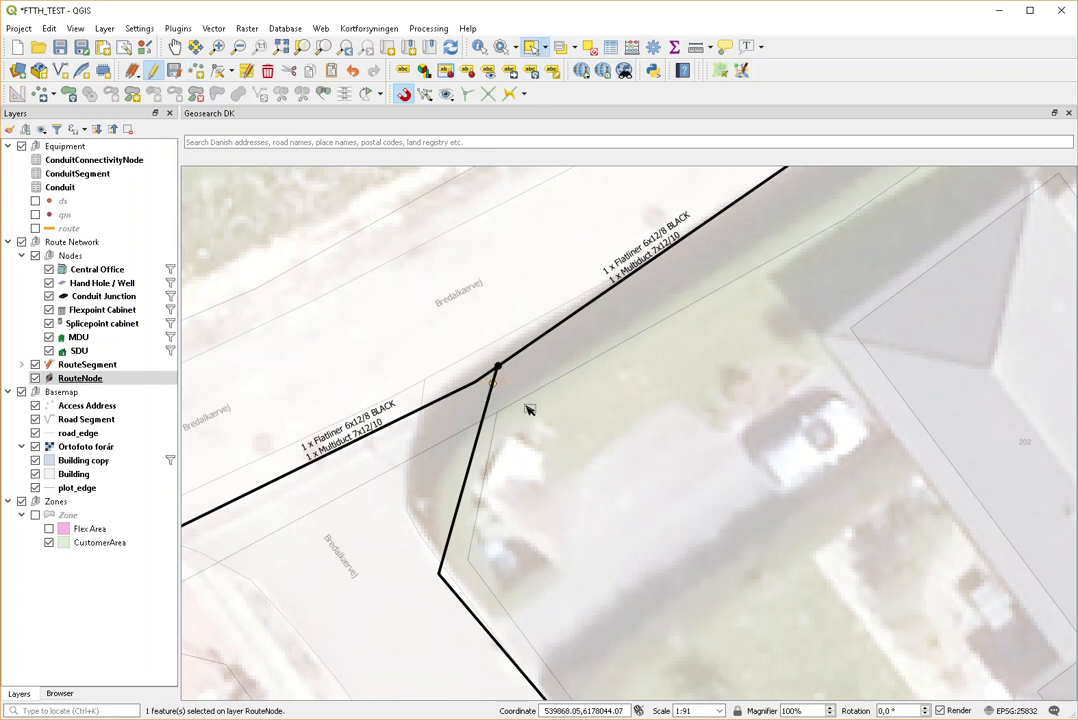
key(Delete)
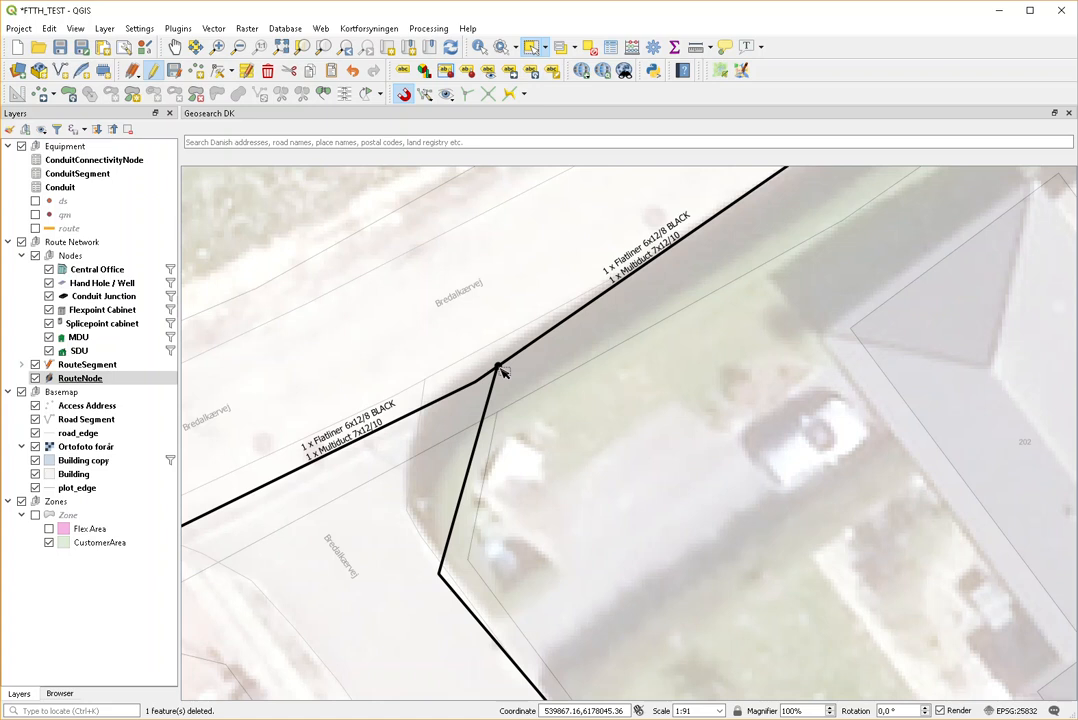
scroll(510, 377, down, 2)
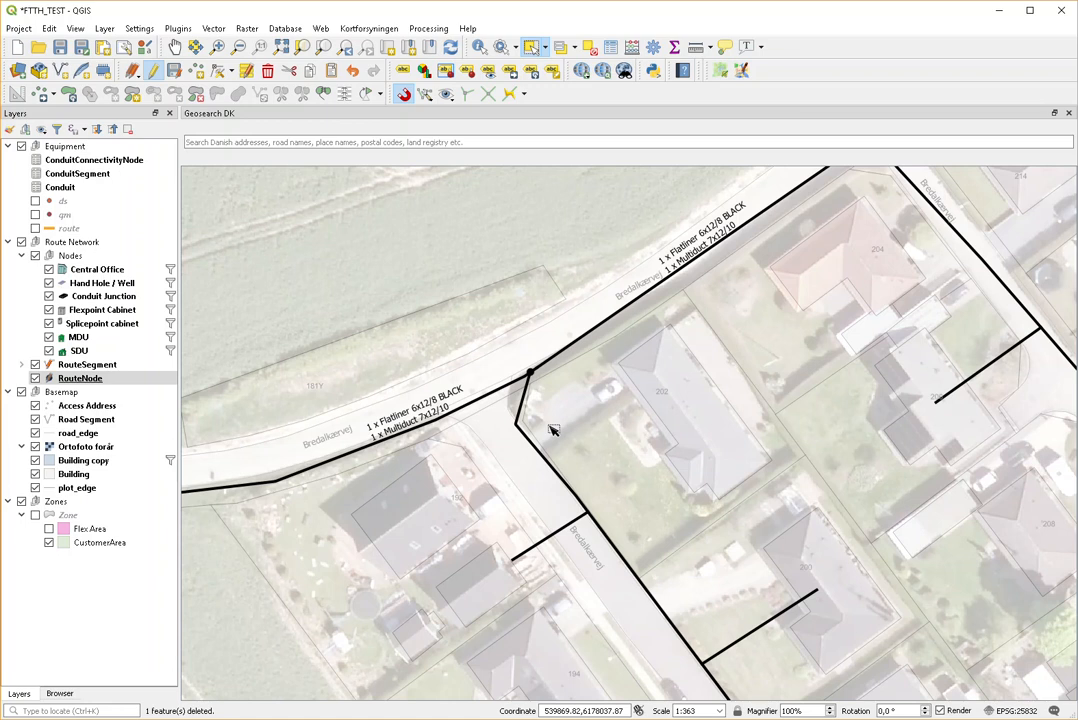
scroll(553, 430, down, 1)
scroll(537, 450, up, 1)
scroll(545, 462, down, 1)
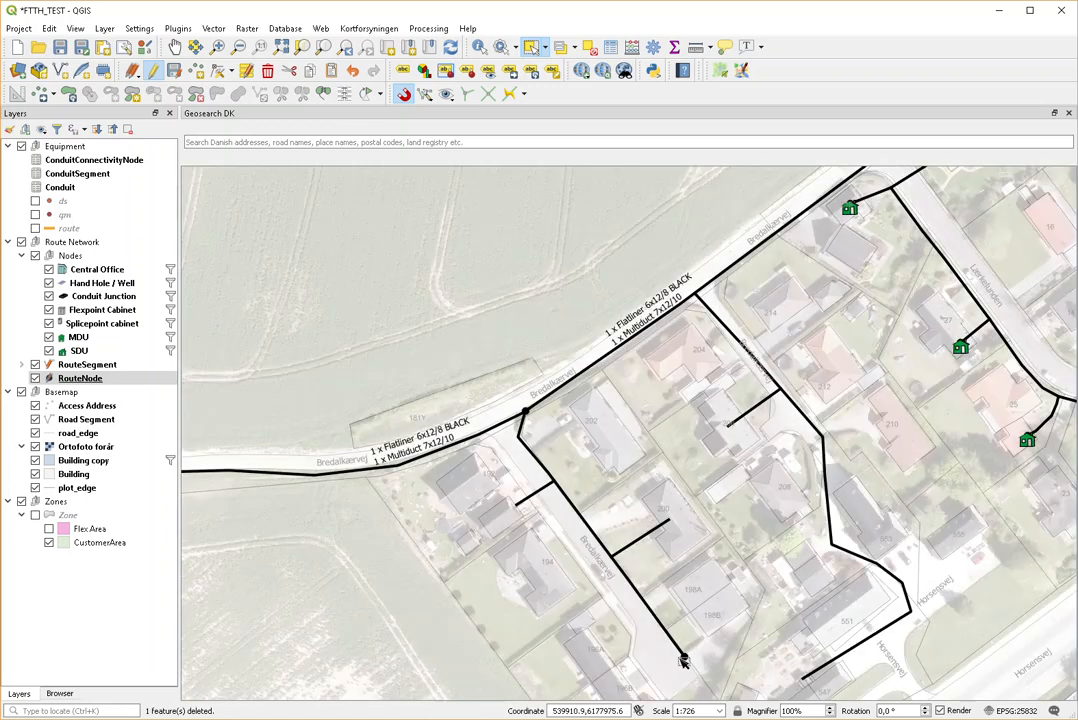
scroll(738, 305, up, 1)
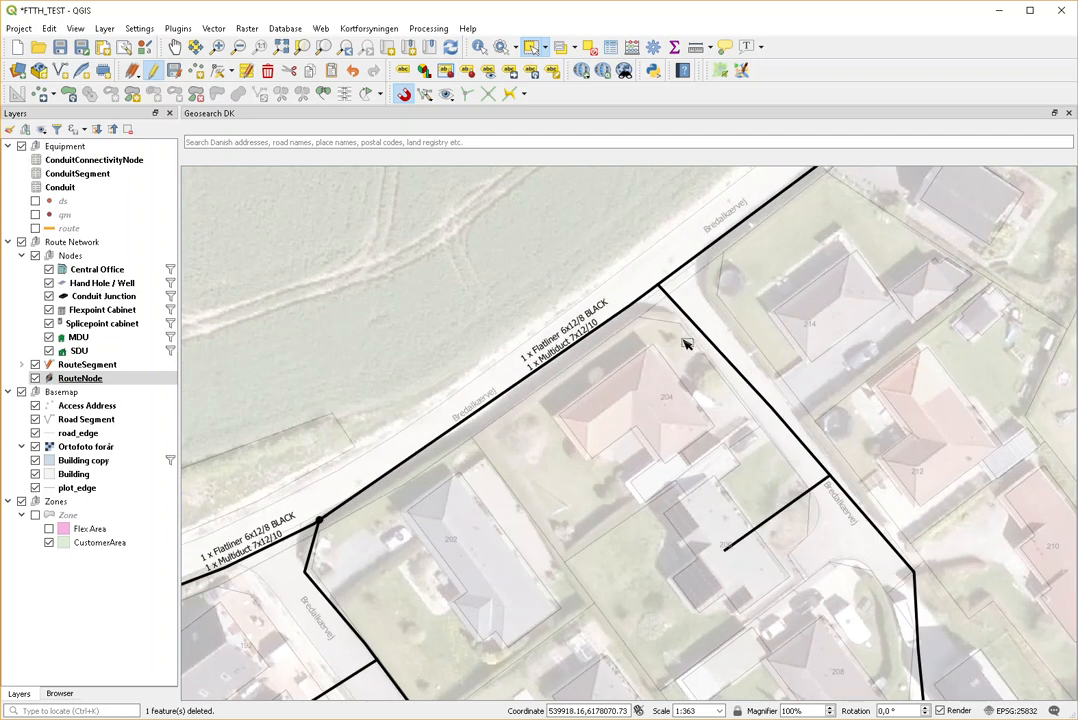
click(88, 365)
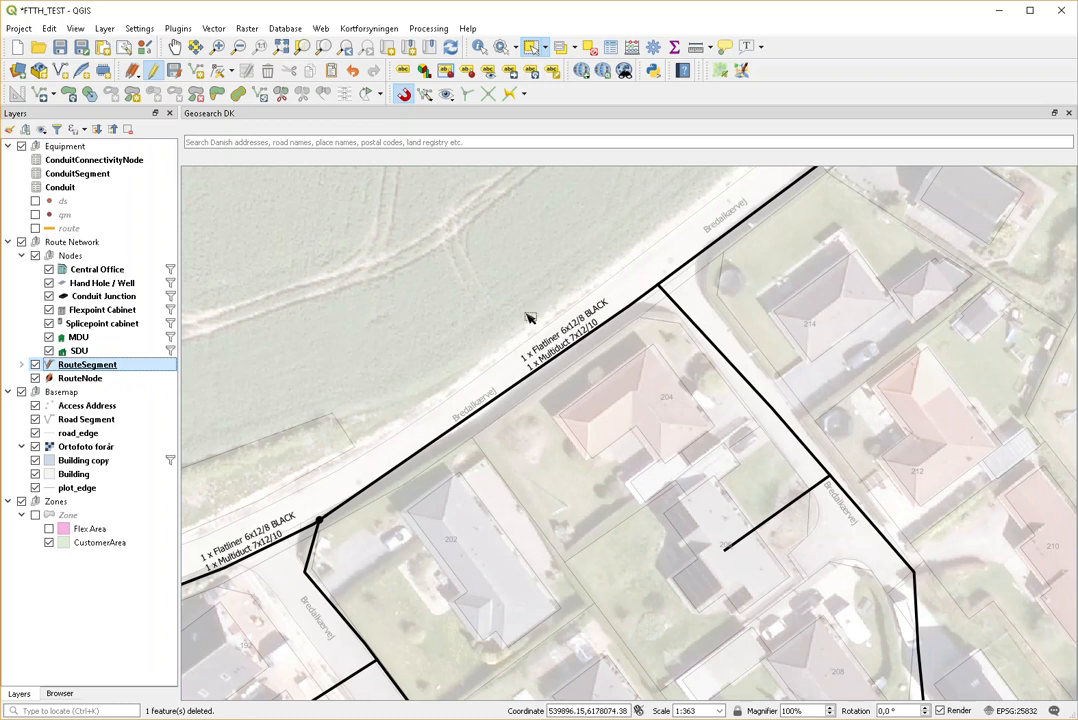
Step: Finish the short drop line toward house 204 and place an SDU node at its end
click(197, 71)
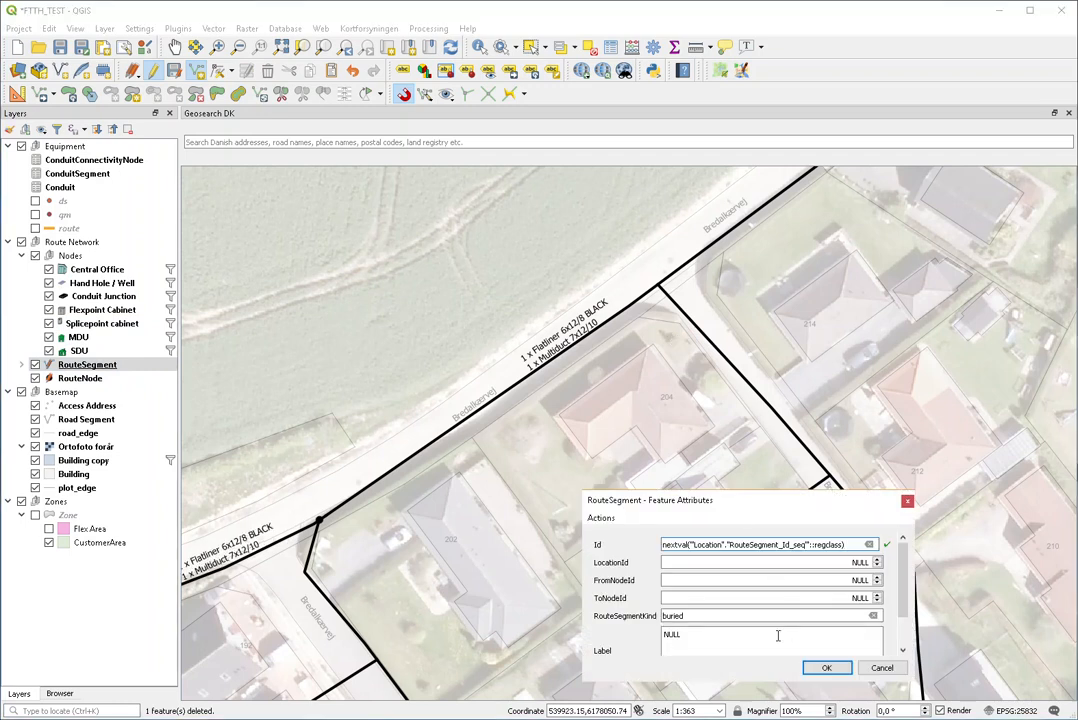
click(826, 667)
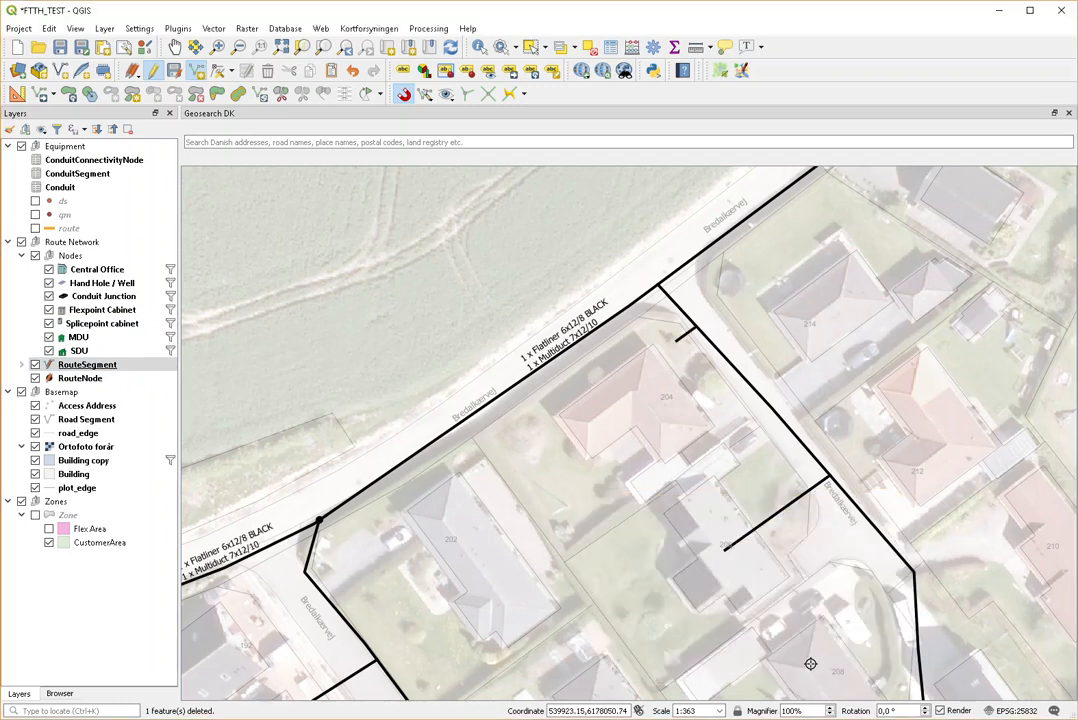
click(84, 379)
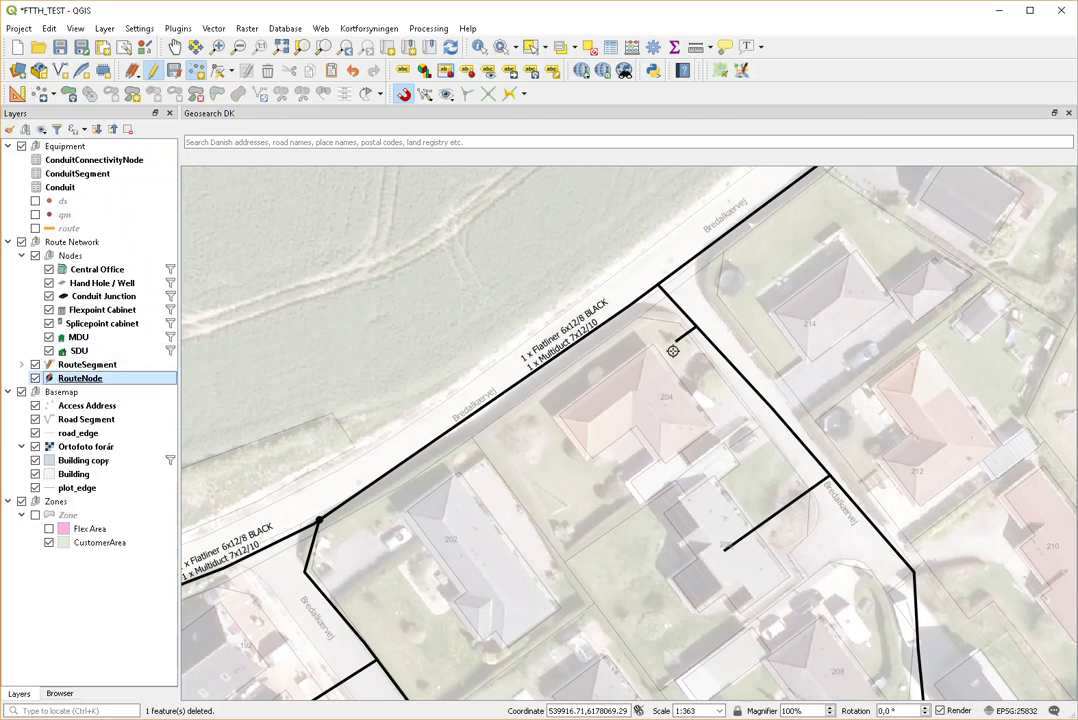
click(676, 342)
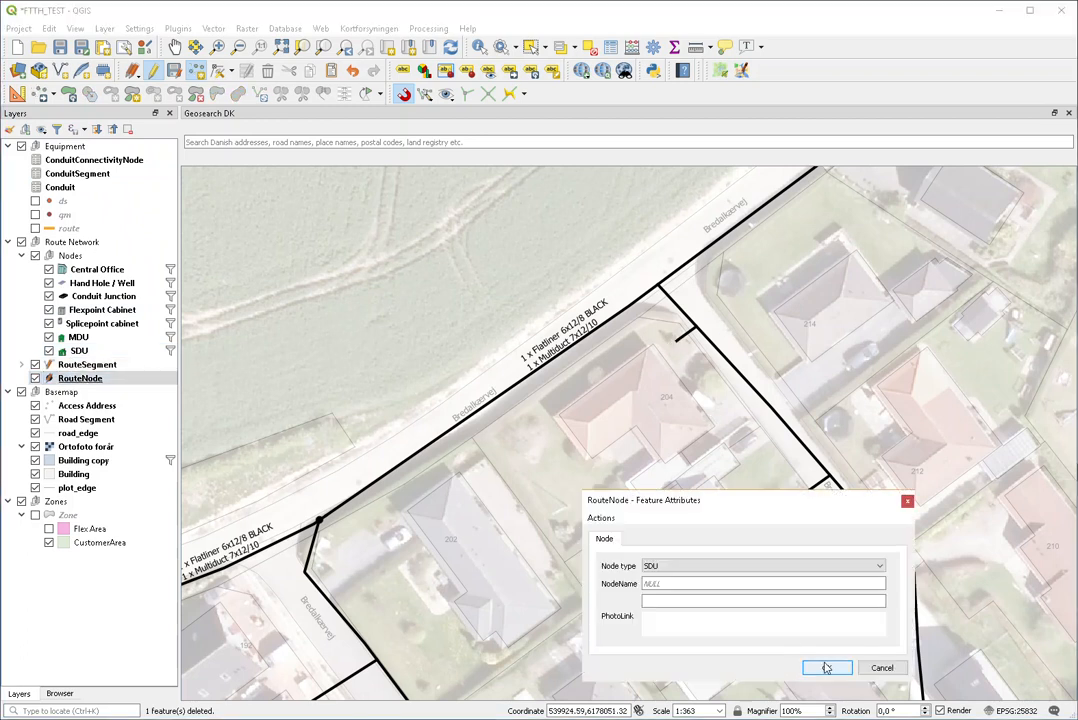
click(823, 600)
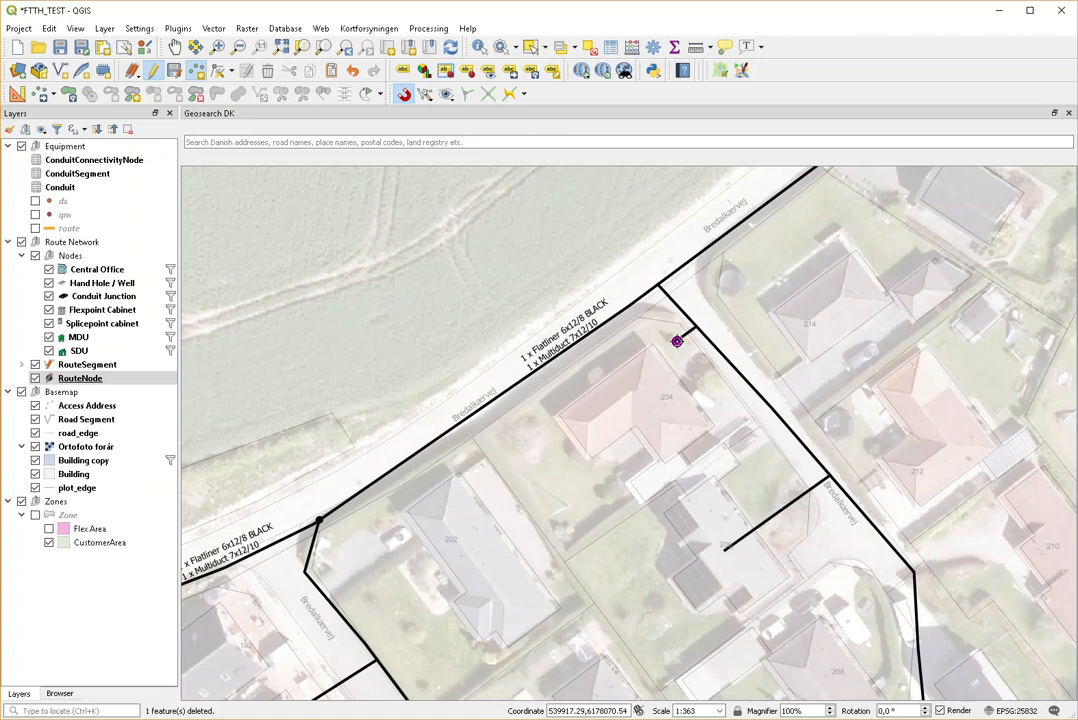
scroll(536, 441, down, 2)
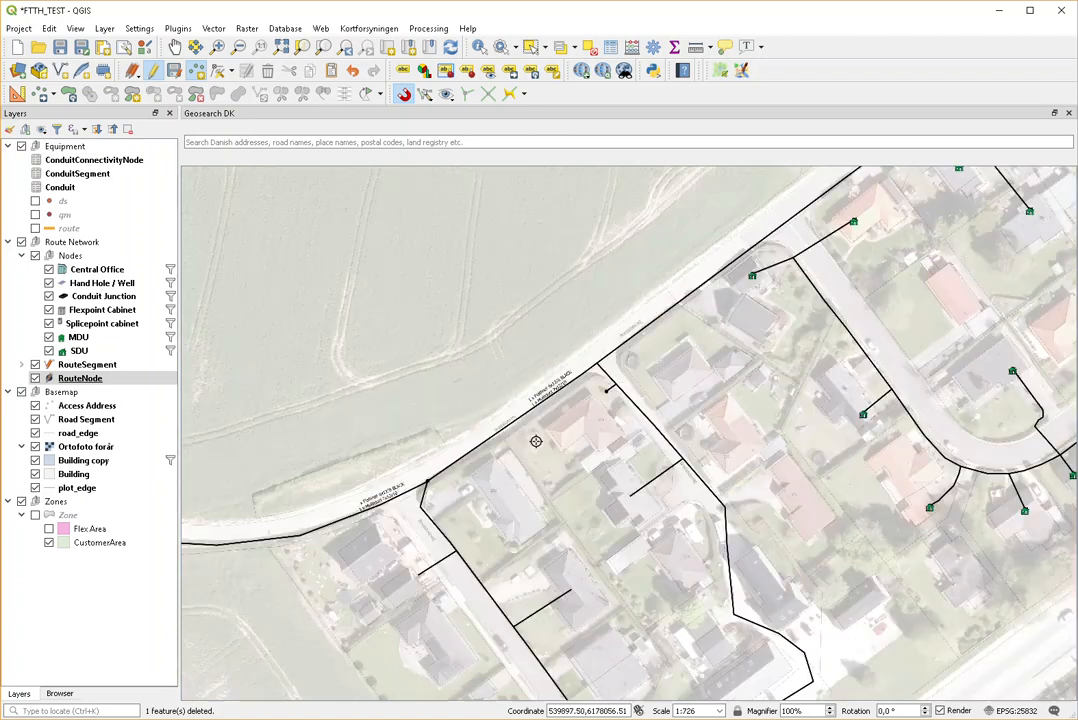
scroll(536, 441, up, 1)
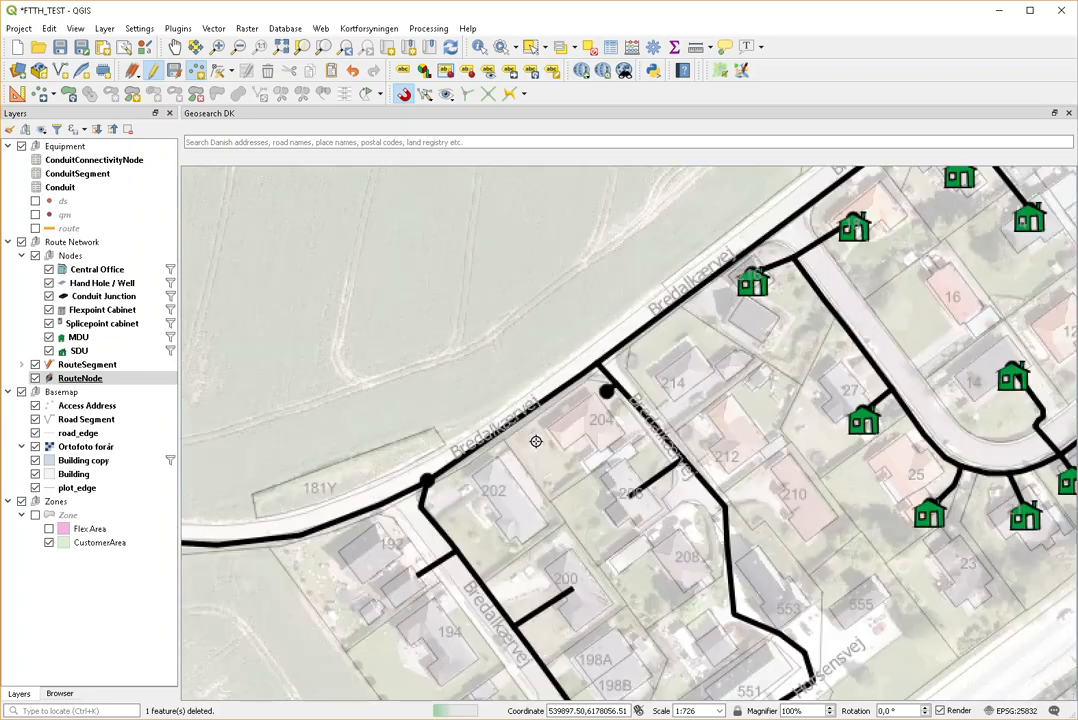
scroll(536, 441, down, 1)
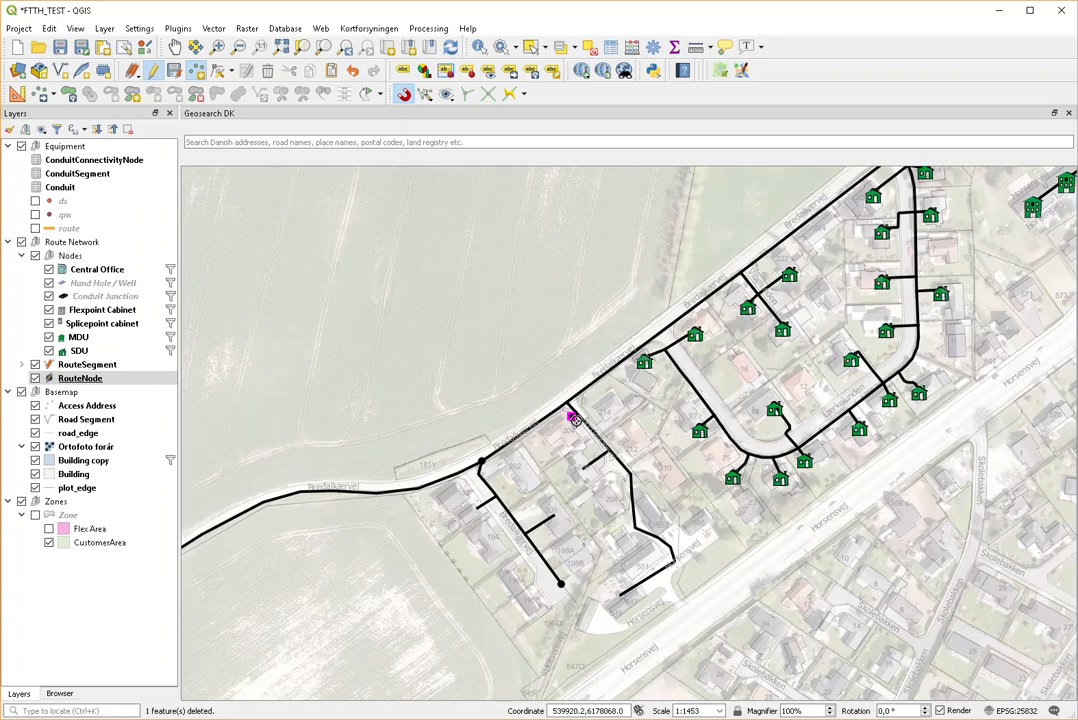
scroll(775, 443, down, 1)
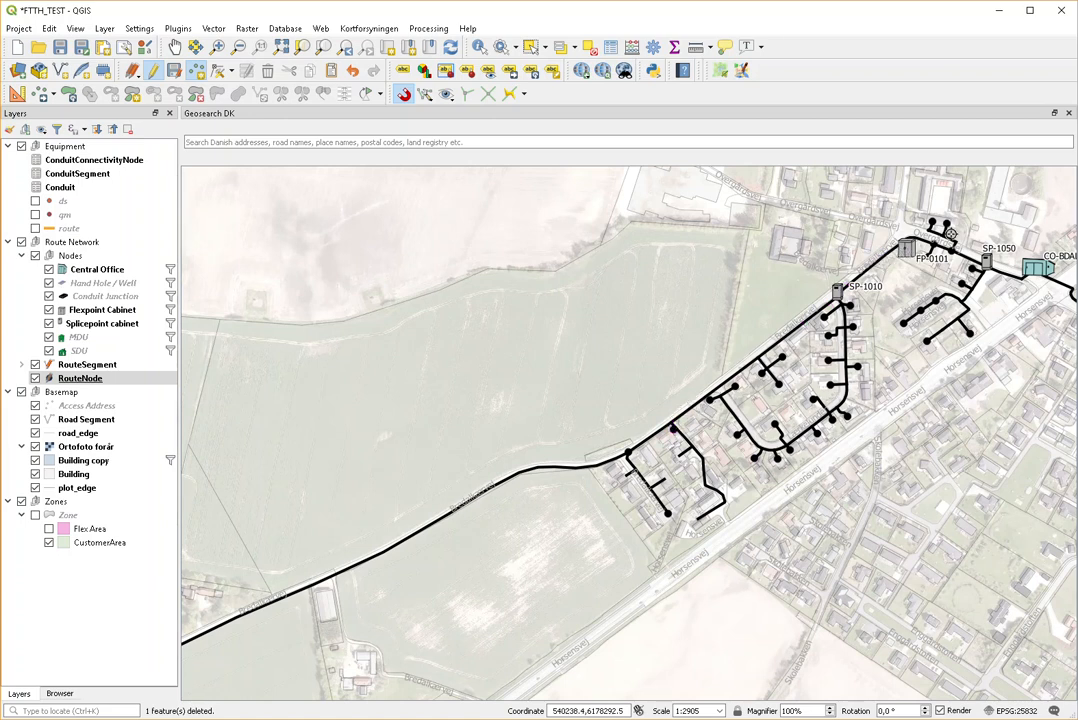
scroll(672, 428, up, 3)
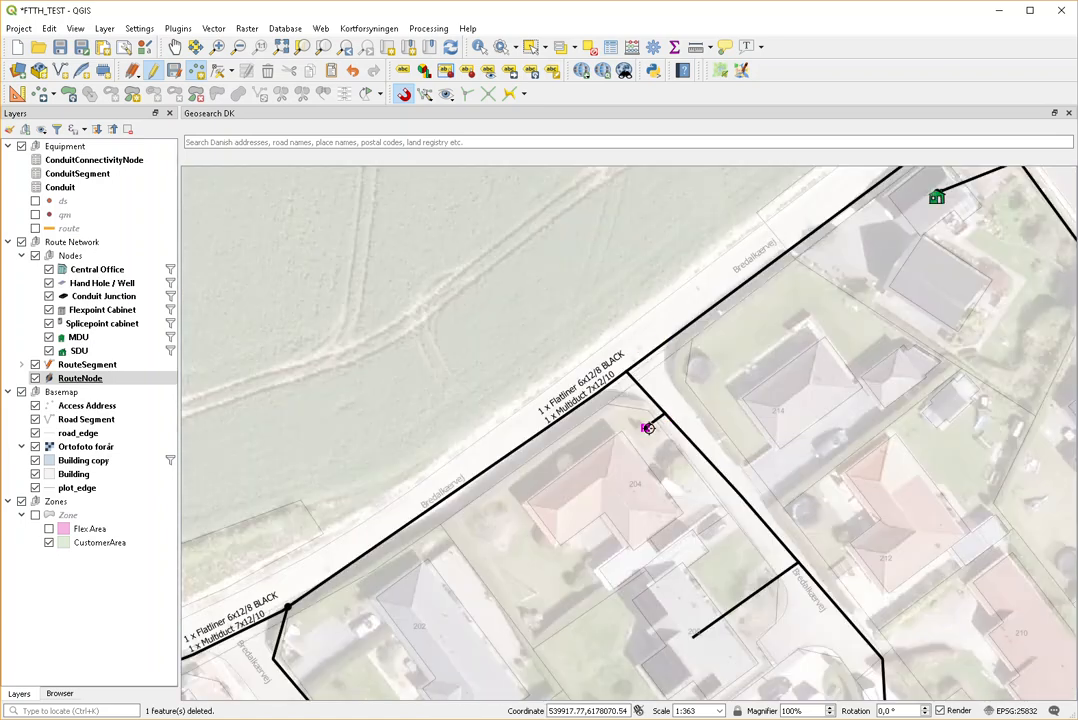
scroll(648, 428, down, 3)
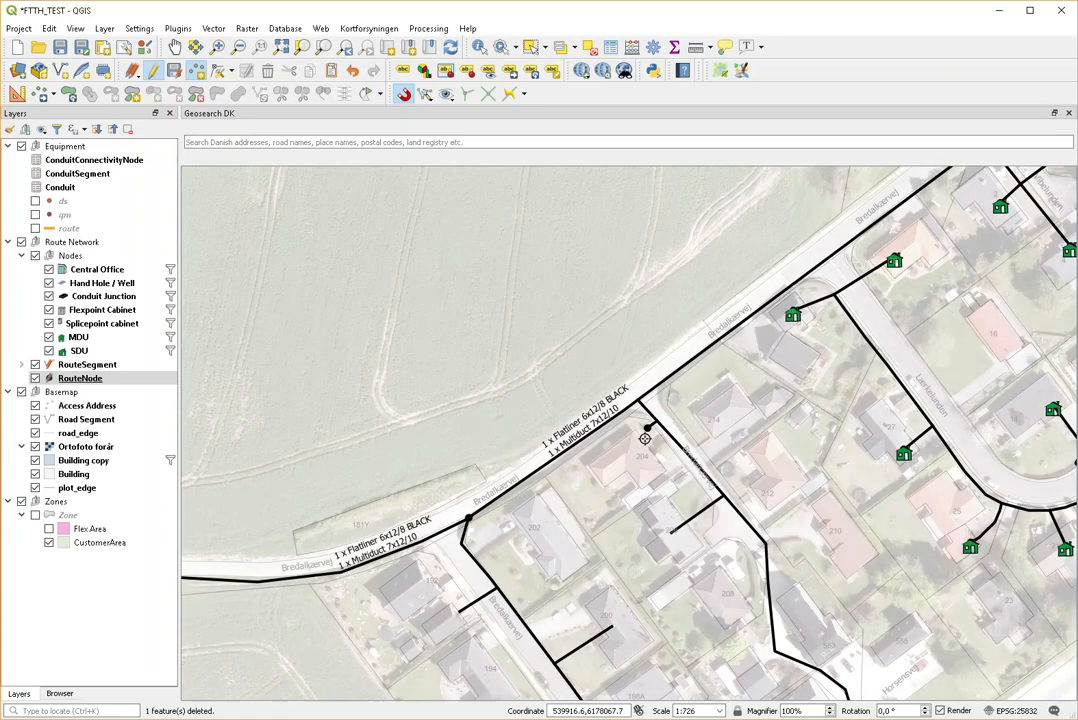
scroll(648, 428, up, 3)
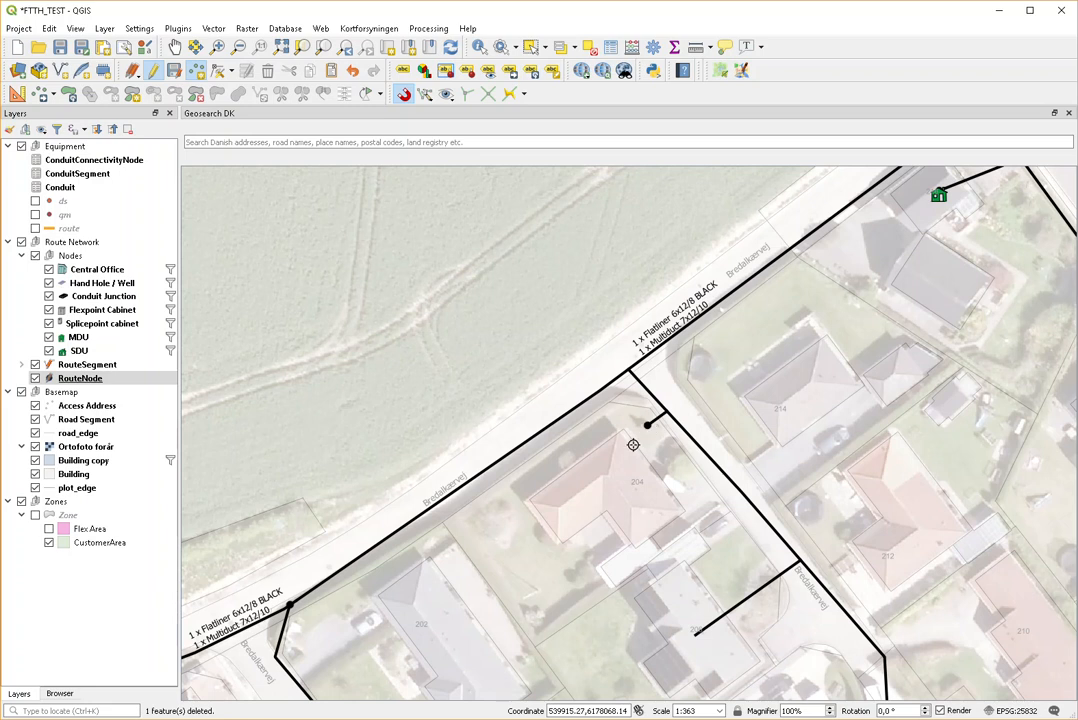
scroll(720, 566, down, 1)
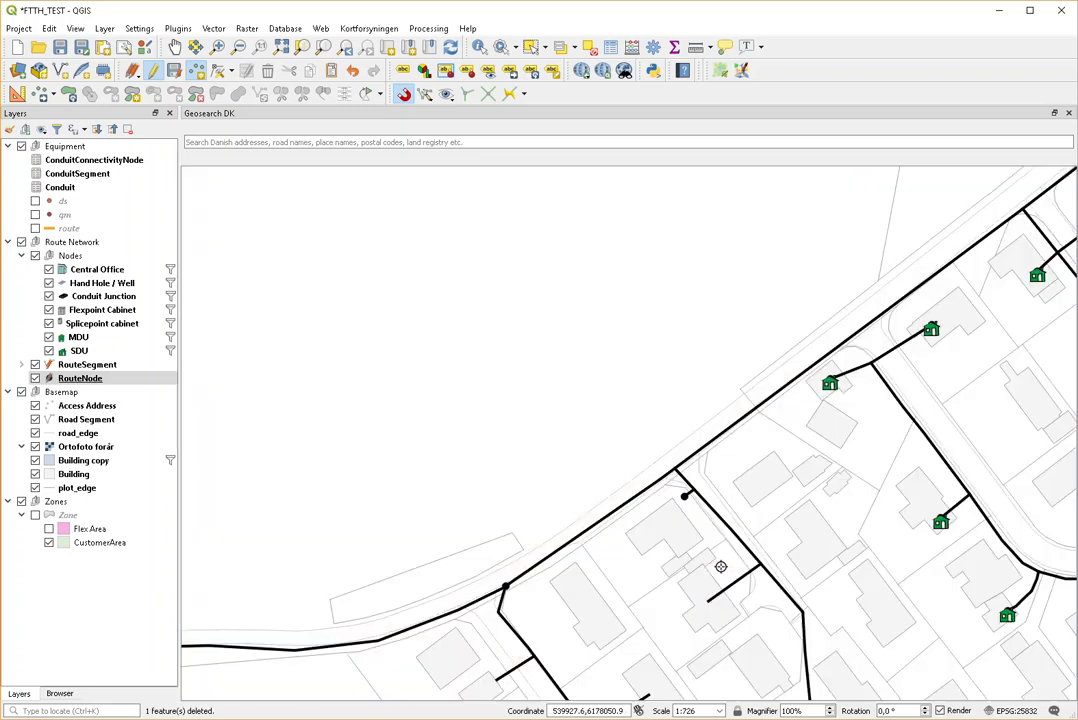
scroll(721, 572, down, 1)
scroll(741, 625, up, 1)
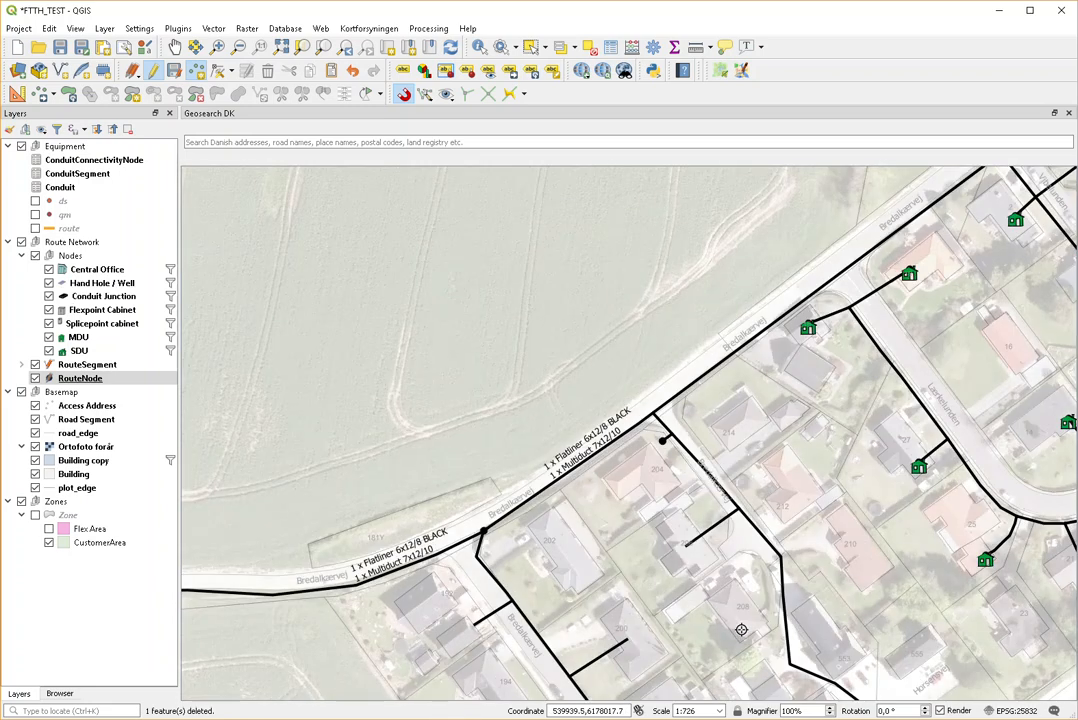
scroll(691, 553, down, 1)
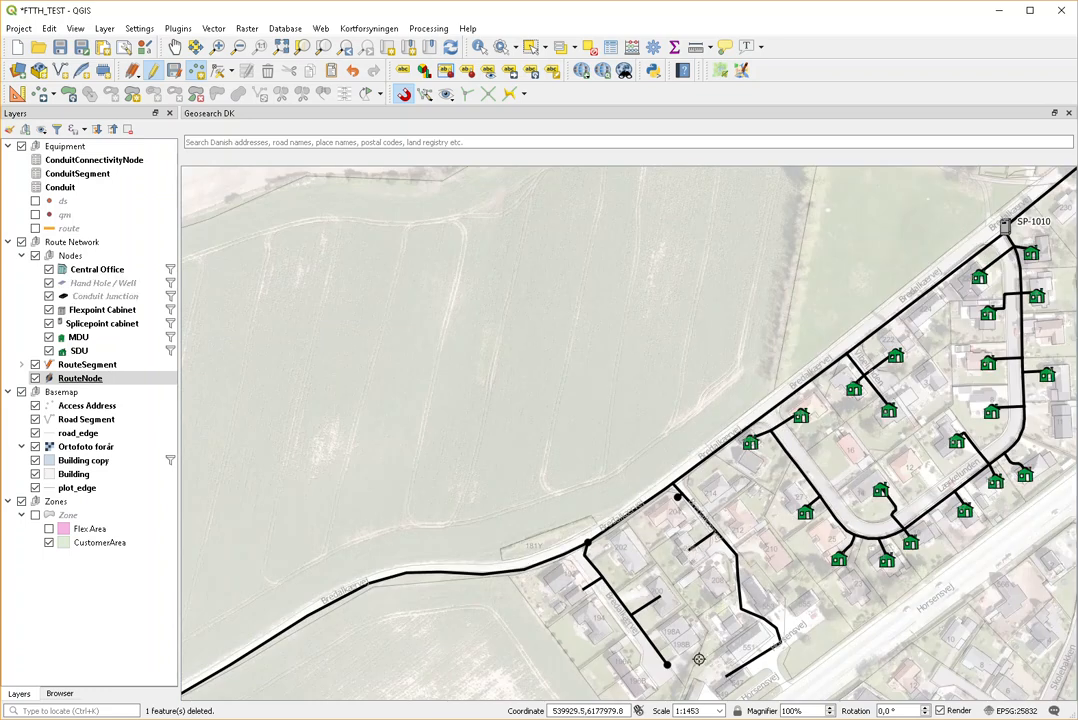
scroll(699, 659, up, 1)
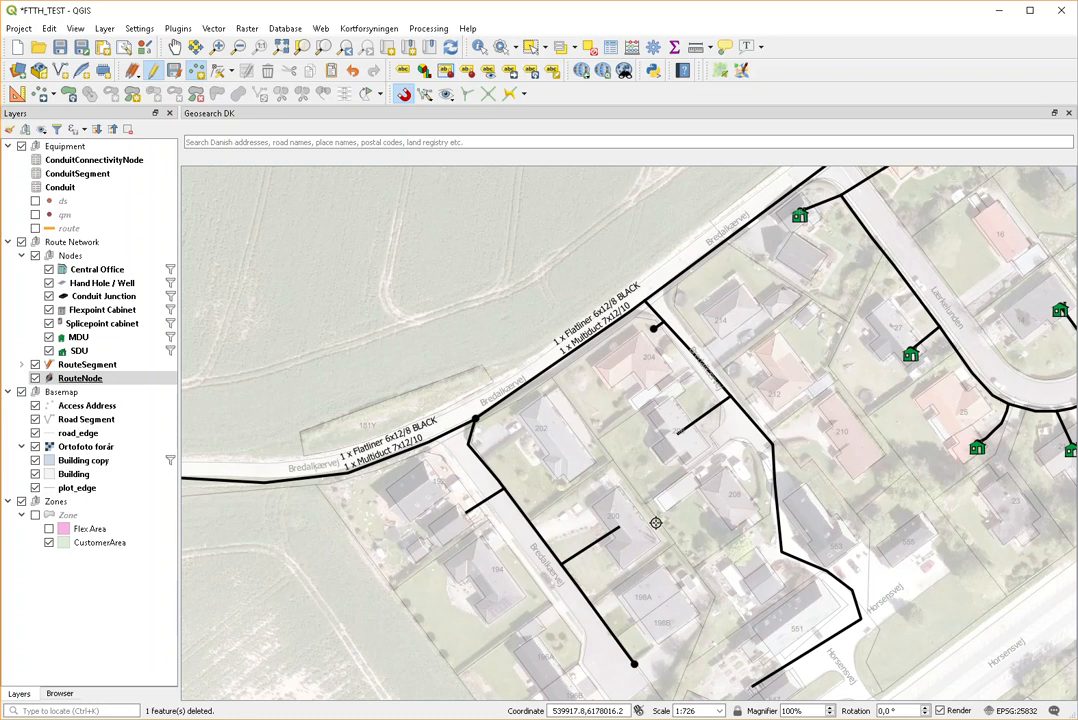
scroll(657, 524, down, 1)
scroll(712, 639, up, 1)
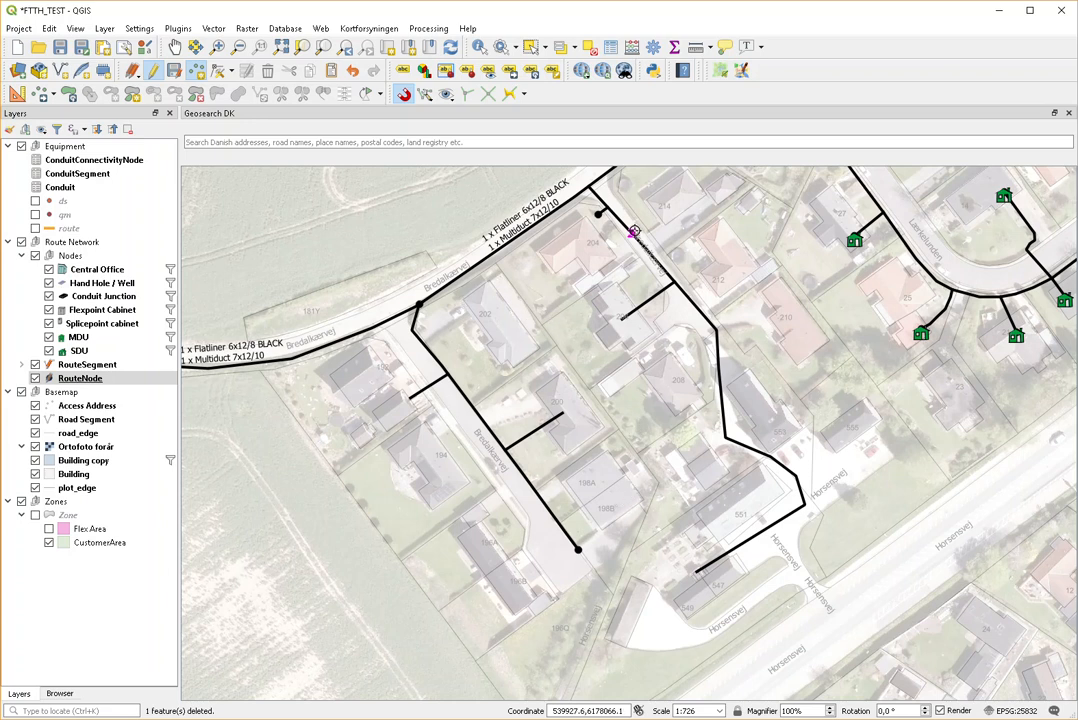
Step: Add a route node at the snapped line end near house 204
click(578, 551)
Step: Hide the 'Ortofoto forår' aerial photo basemap
click(35, 447)
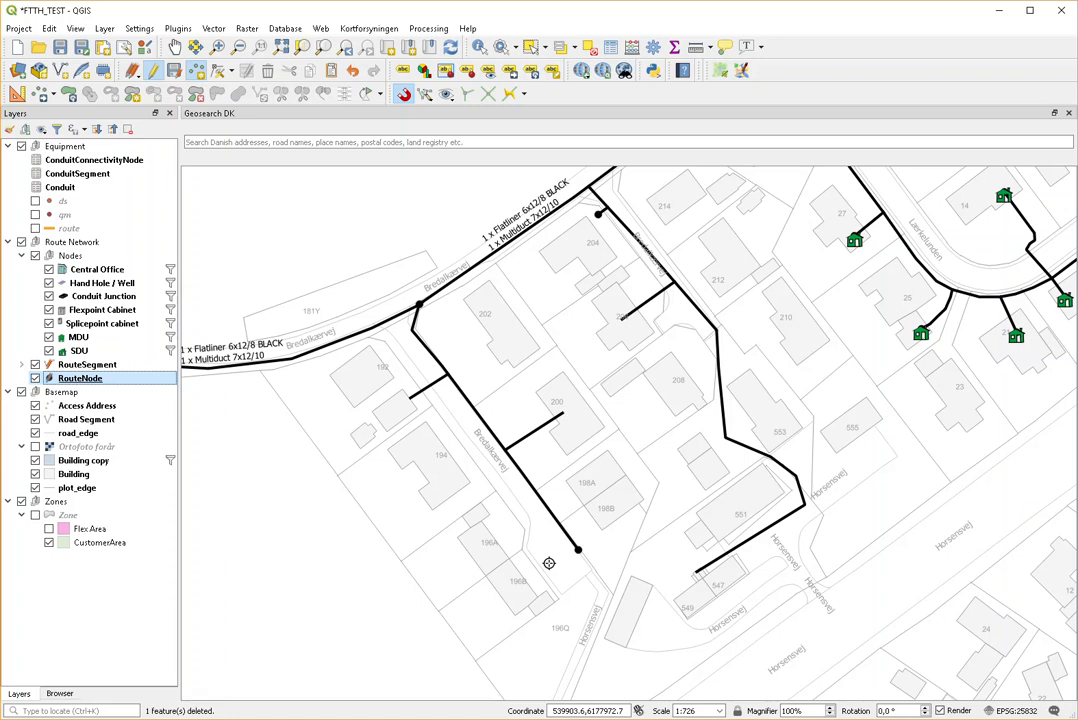
scroll(537, 546, down, 1)
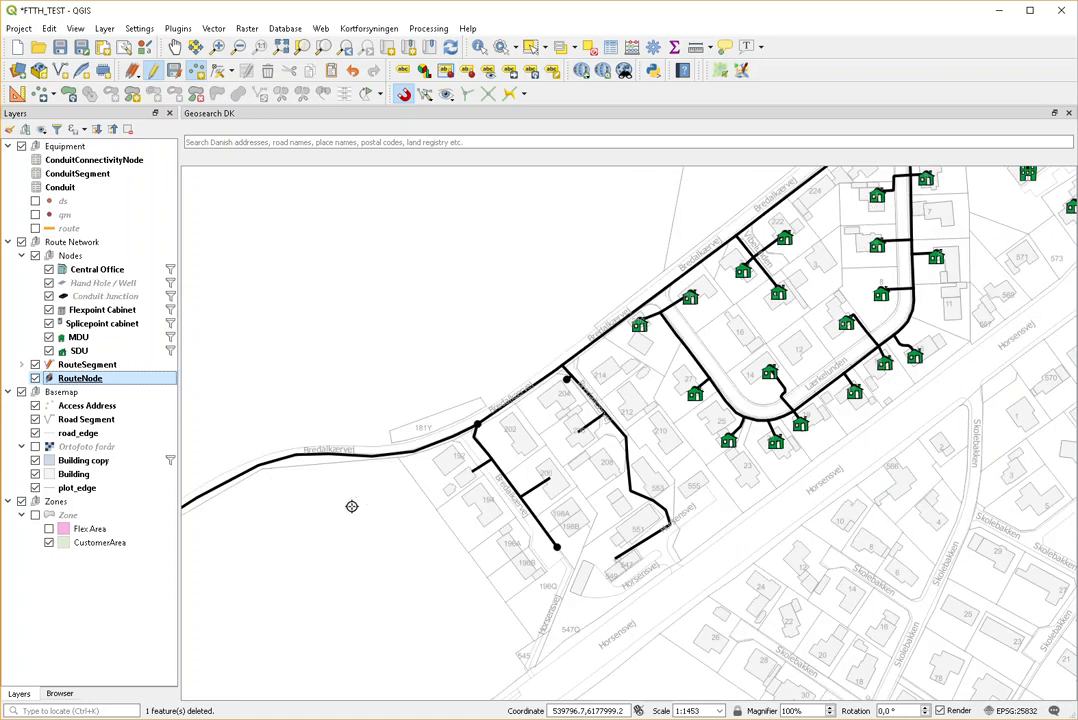
scroll(325, 512, down, 1)
scroll(238, 554, up, 2)
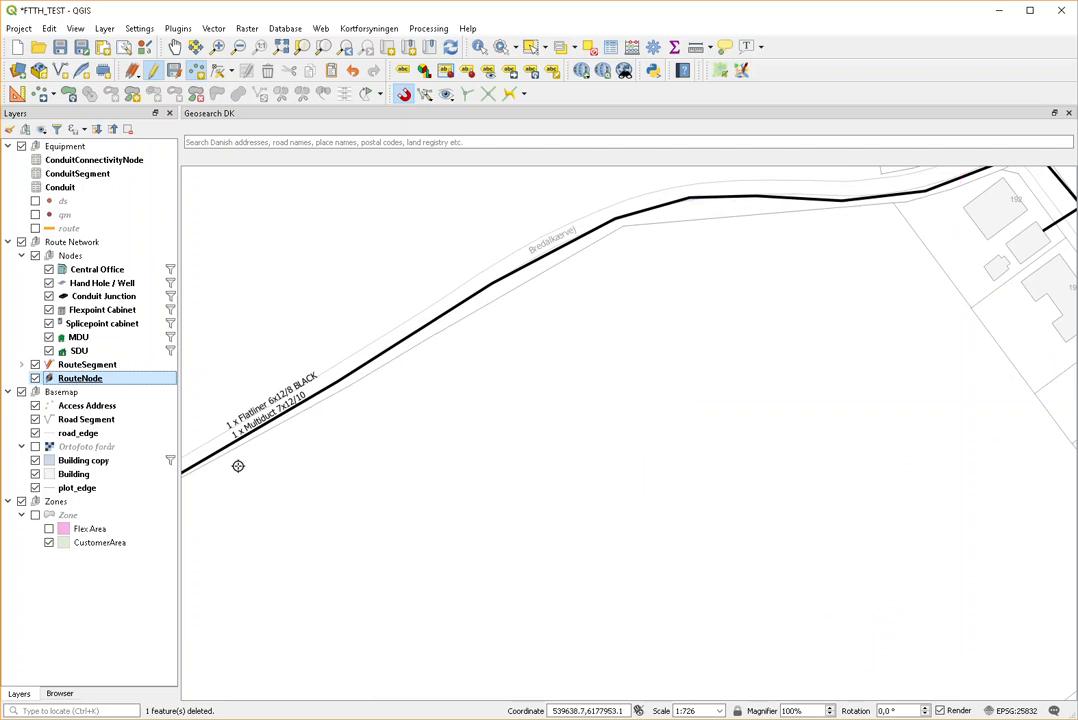
scroll(517, 390, down, 2)
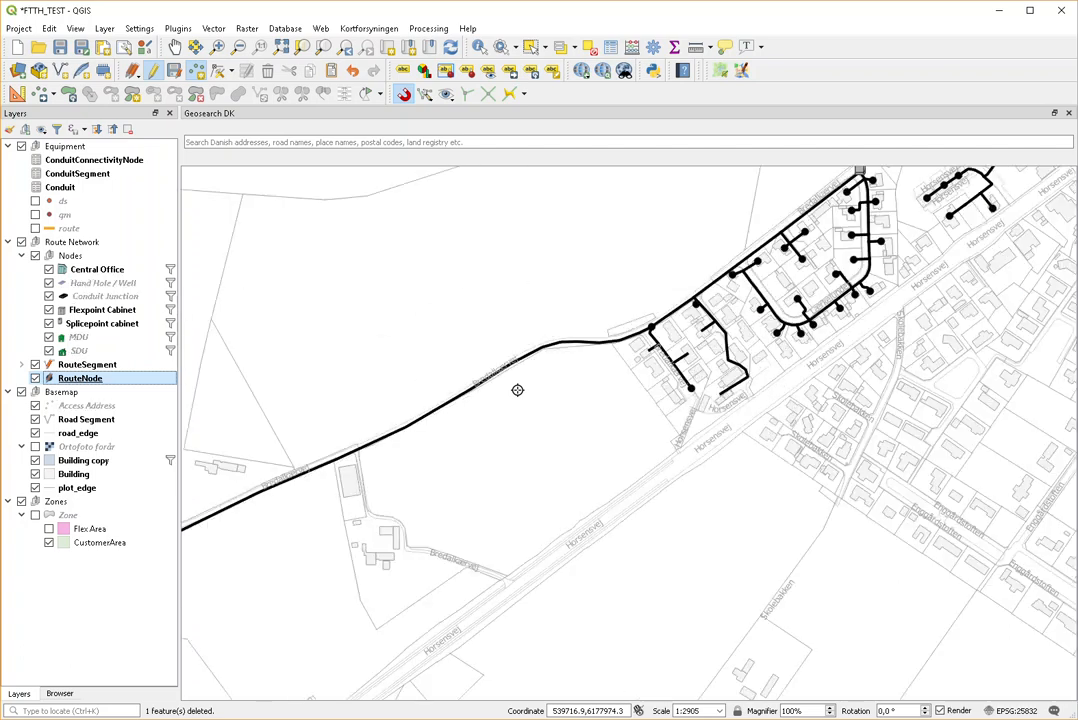
scroll(669, 318, up, 2)
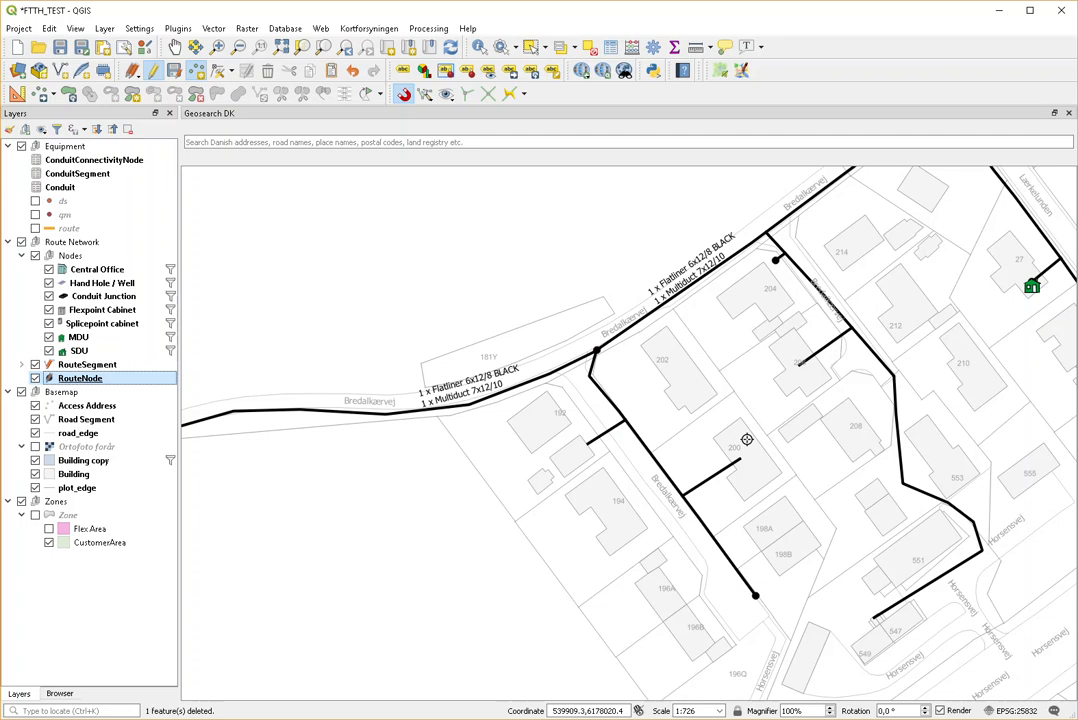
scroll(735, 440, down, 1)
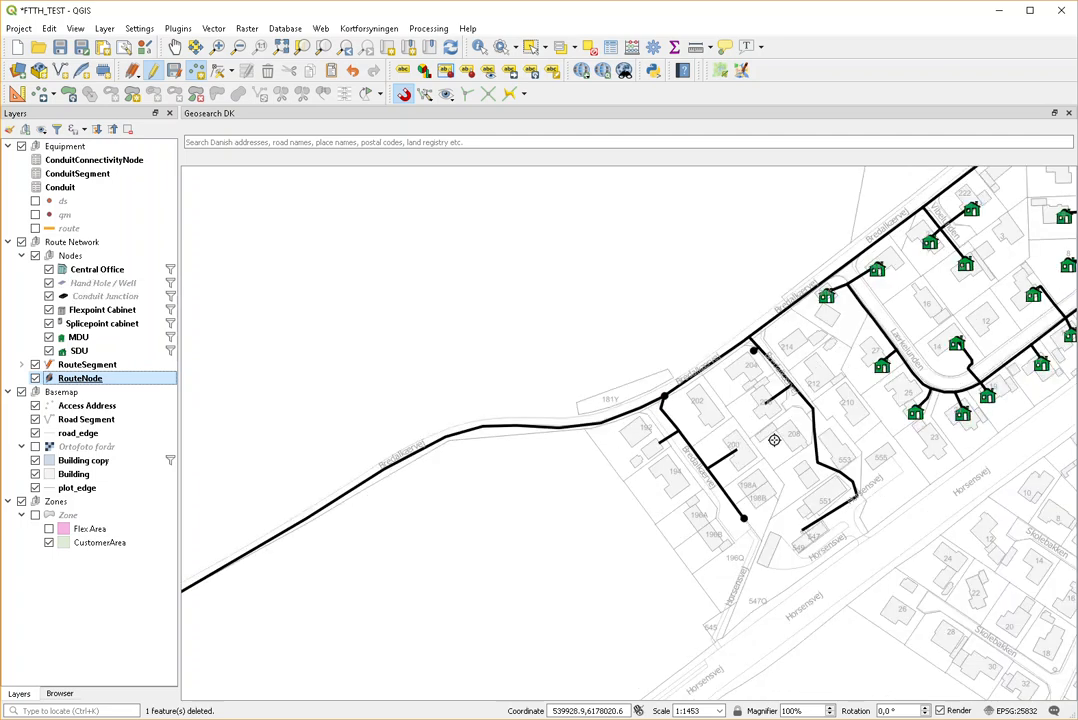
scroll(774, 440, up, 1)
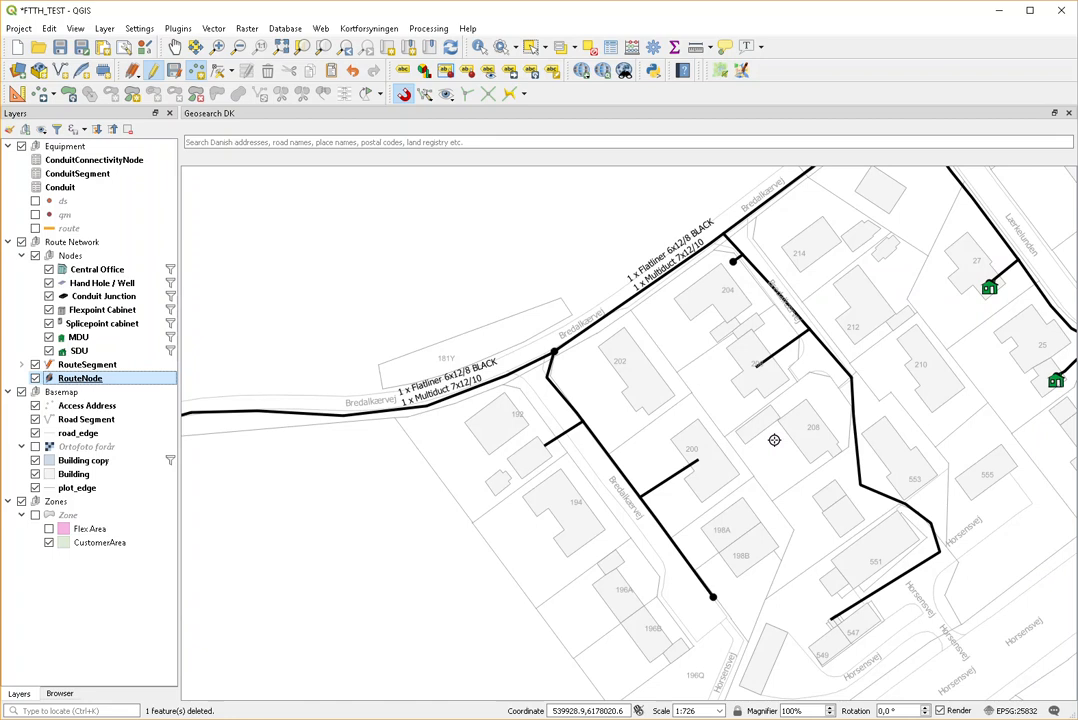